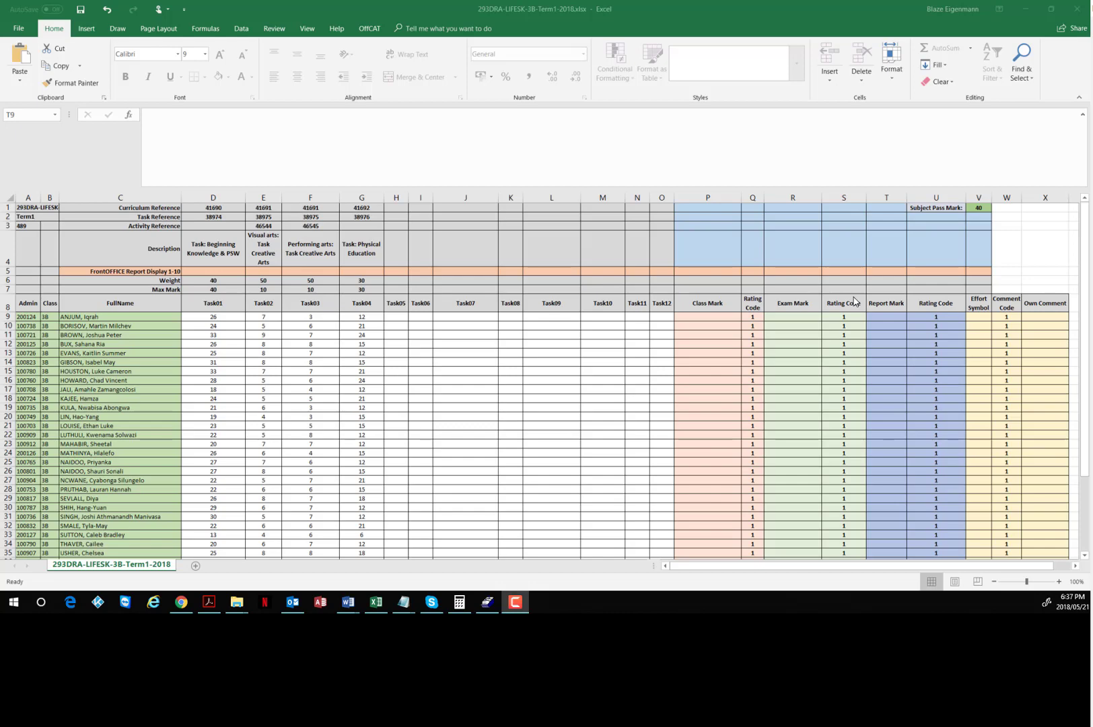
Select the first learner's Report Mark cell T9.
left_click(882, 317)
Position the SA-SAMS assessment window over the sheet for comparison, then push it mostly off-screen.
left_click_drag(1092, 68, 542, 162)
mouse_move(602, 138)
left_mouse_down()
mouse_move(732, 125)
mouse_move(622, 139)
left_mouse_up()
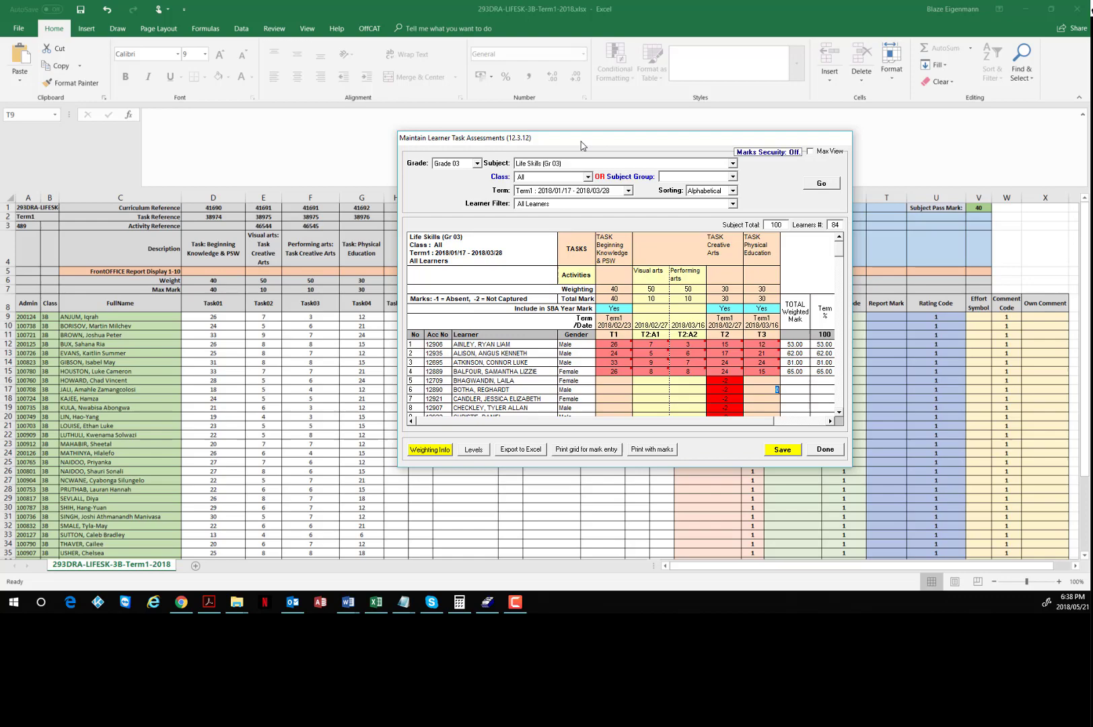
left_click_drag(582, 145, 467, 126)
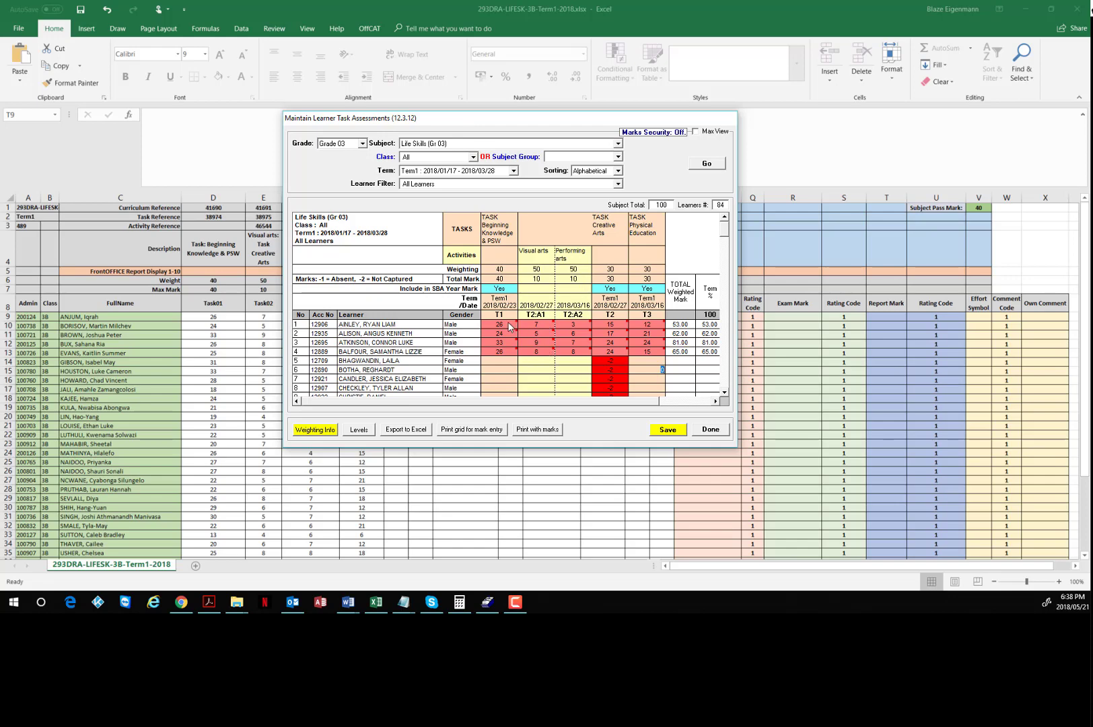
left_click_drag(486, 123, 542, 124)
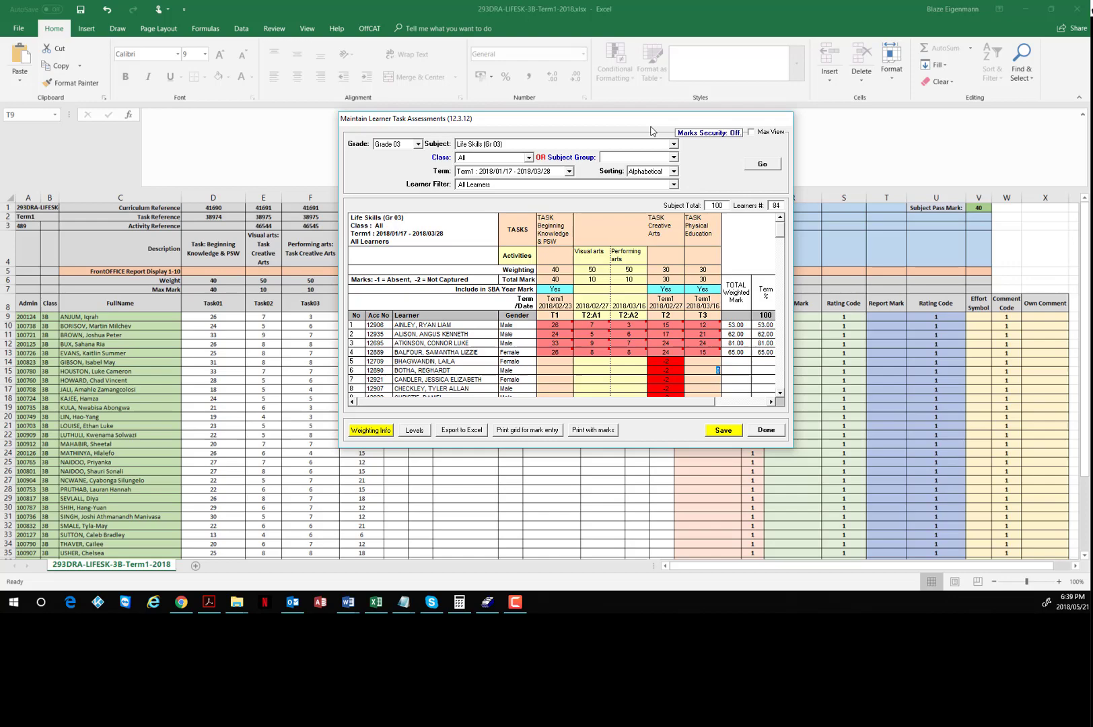
left_click_drag(661, 121, 723, 128)
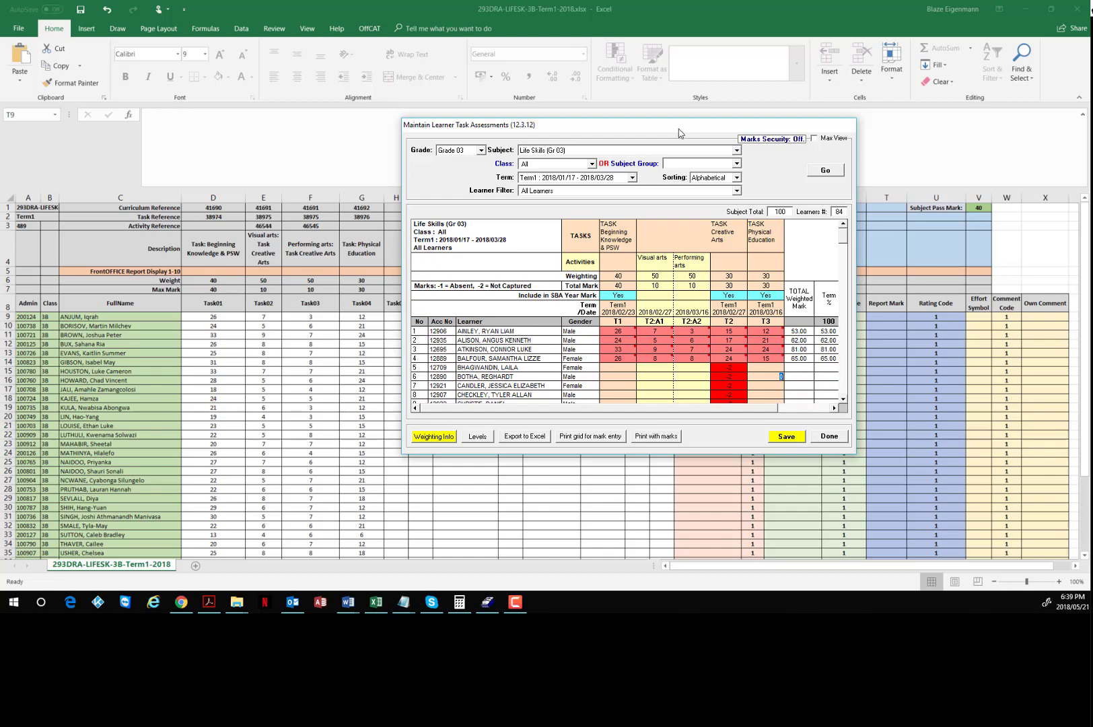
left_click_drag(678, 133, 1092, 125)
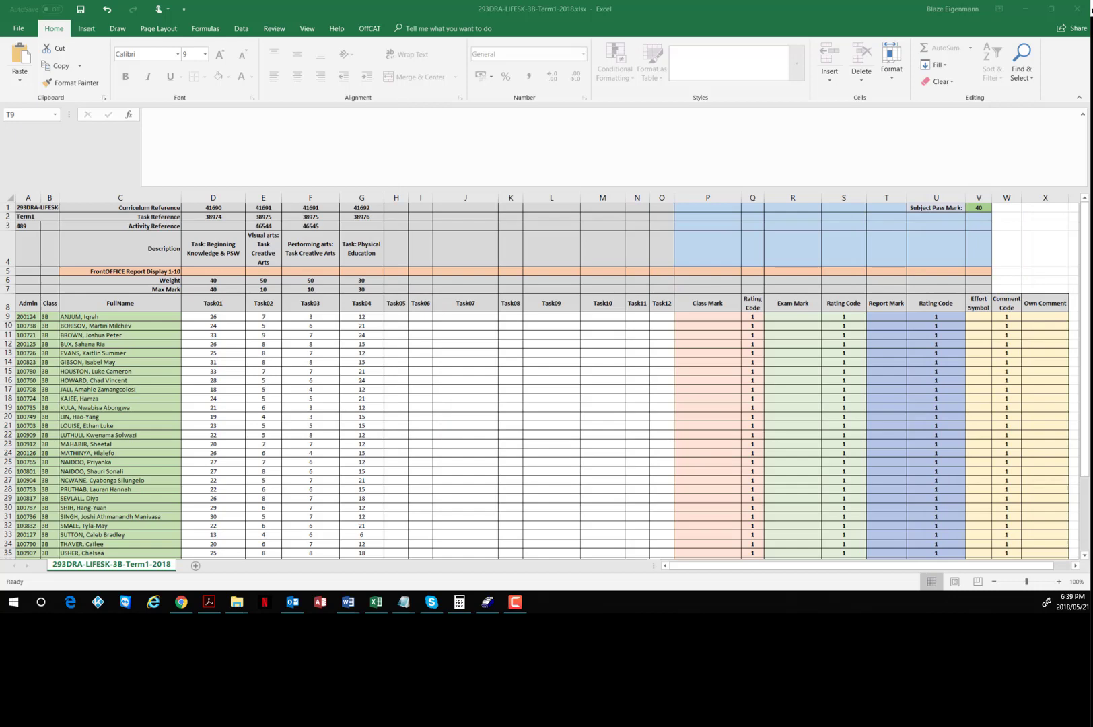
left_click(881, 315)
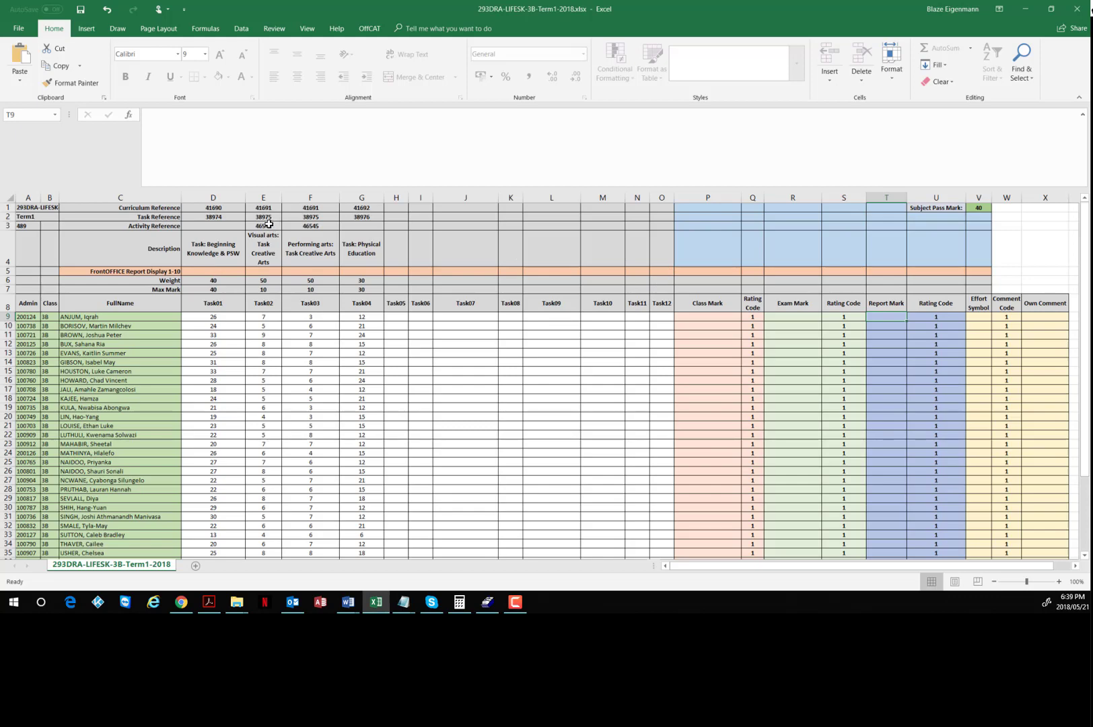
left_click_drag(261, 226, 267, 282)
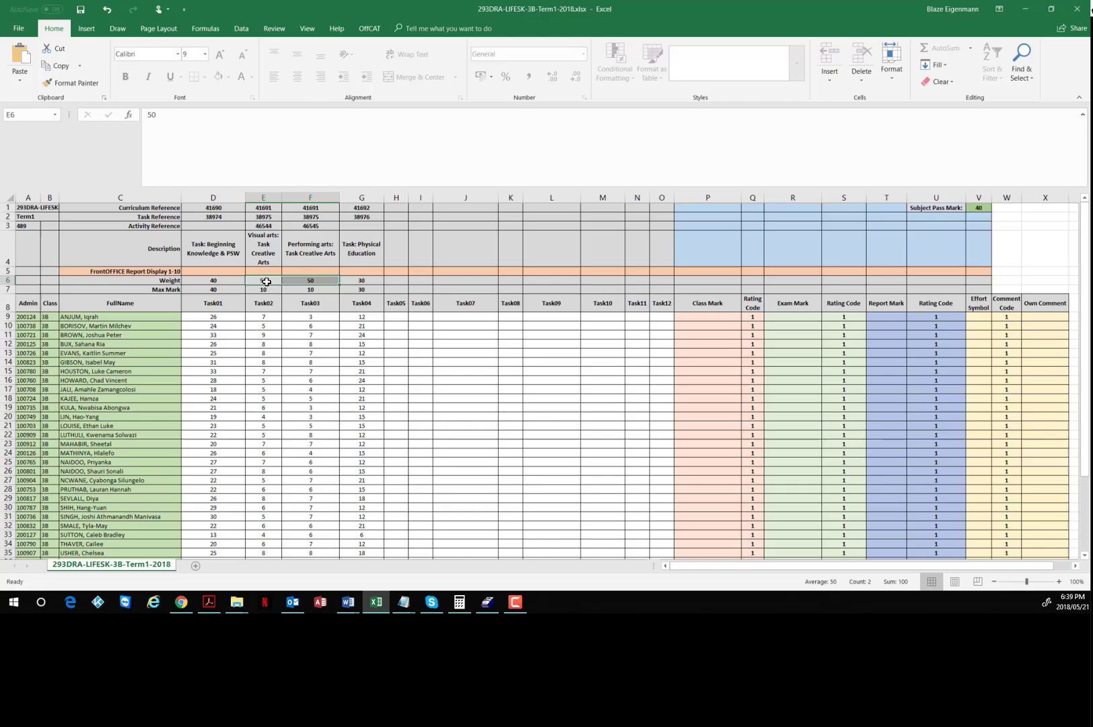
left_click(317, 280)
left_click(356, 280)
left_click(215, 281)
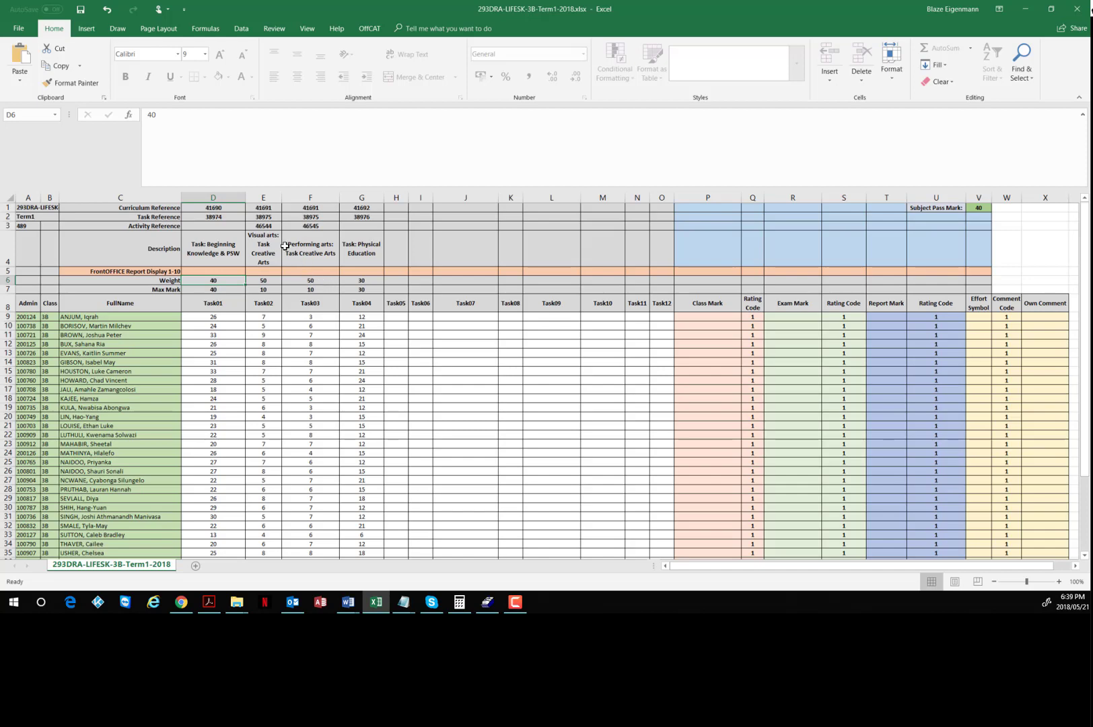
mouse_move(265, 227)
left_mouse_down()
mouse_move(293, 224)
mouse_move(282, 225)
left_mouse_up()
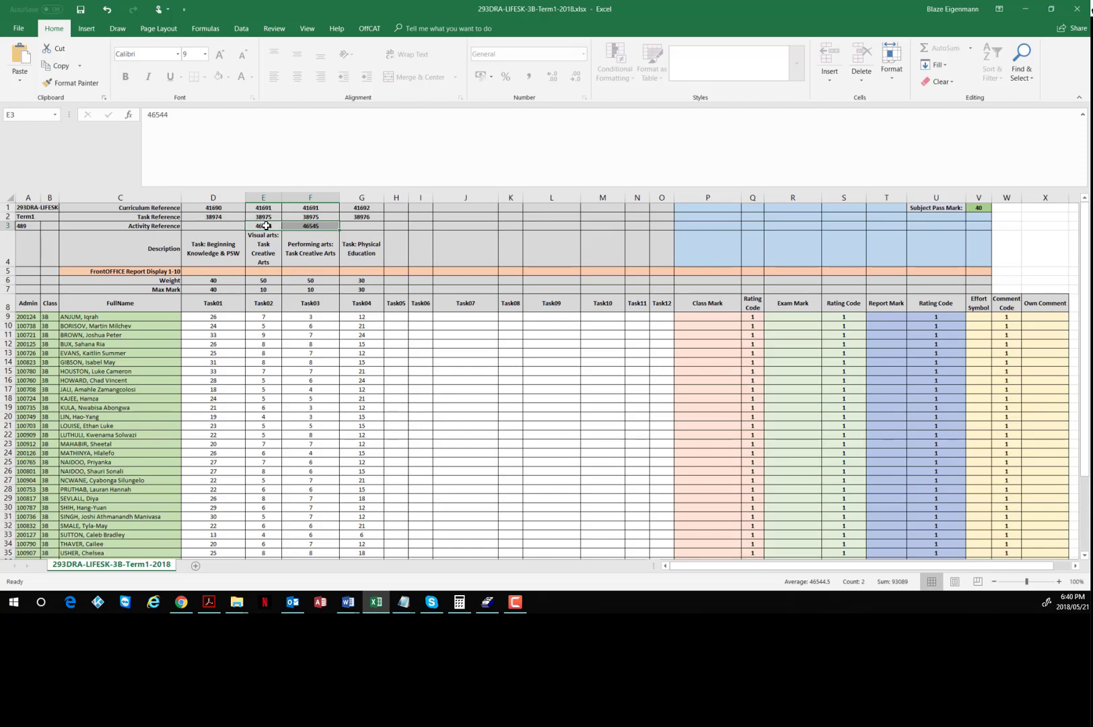
Reselect E3:F3 and bring the SA-SAMS window back, showing weightings 40, 50, 50, 30, 30.
left_click_drag(265, 226, 310, 198)
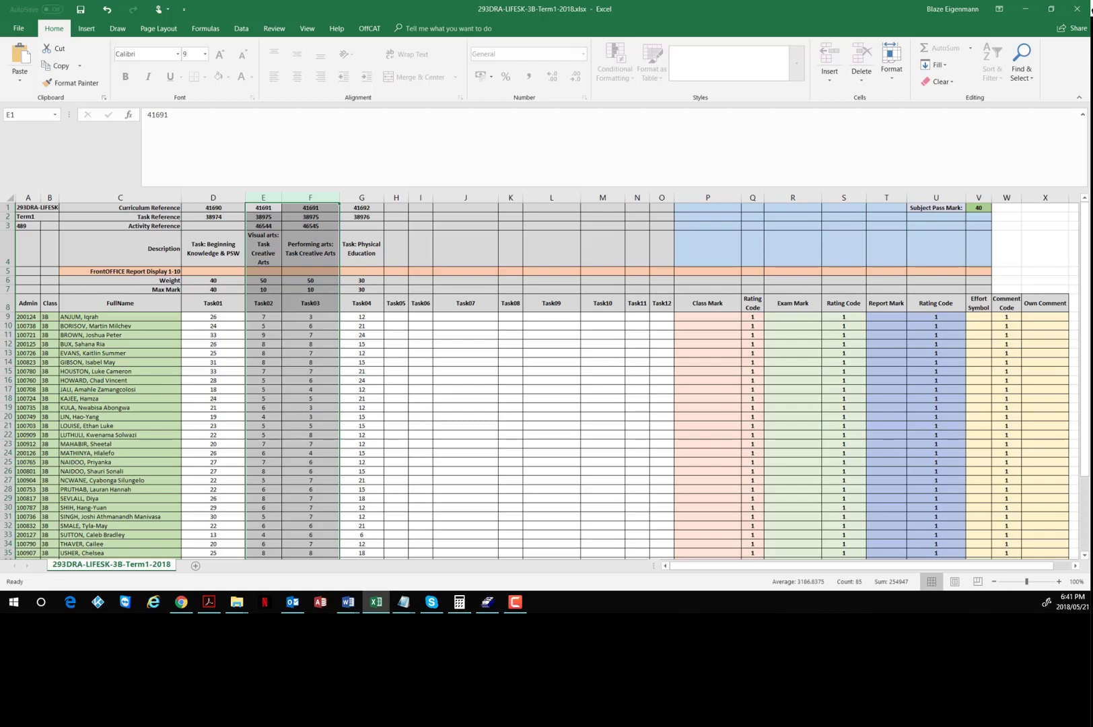
left_click_drag(1091, 54, 372, 96)
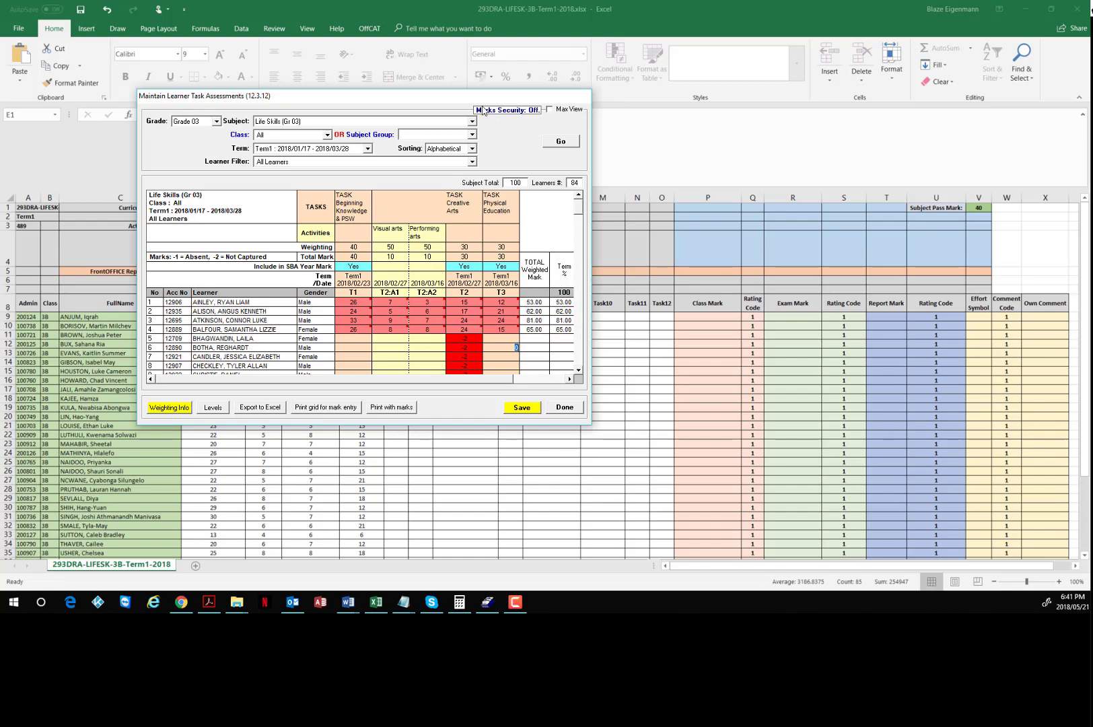
Move the SAMS window off-screen and dismiss the protected-sheet warning on the task columns.
left_click_drag(519, 101, 1092, 119)
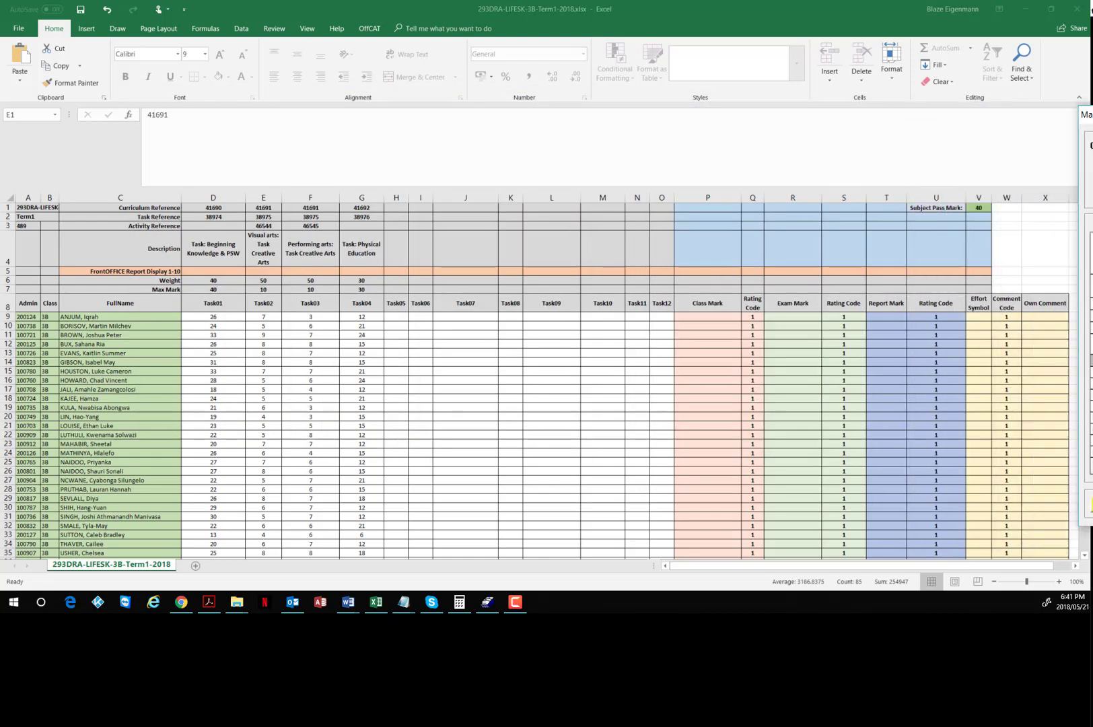
left_click_drag(1091, 10, 1092, 9)
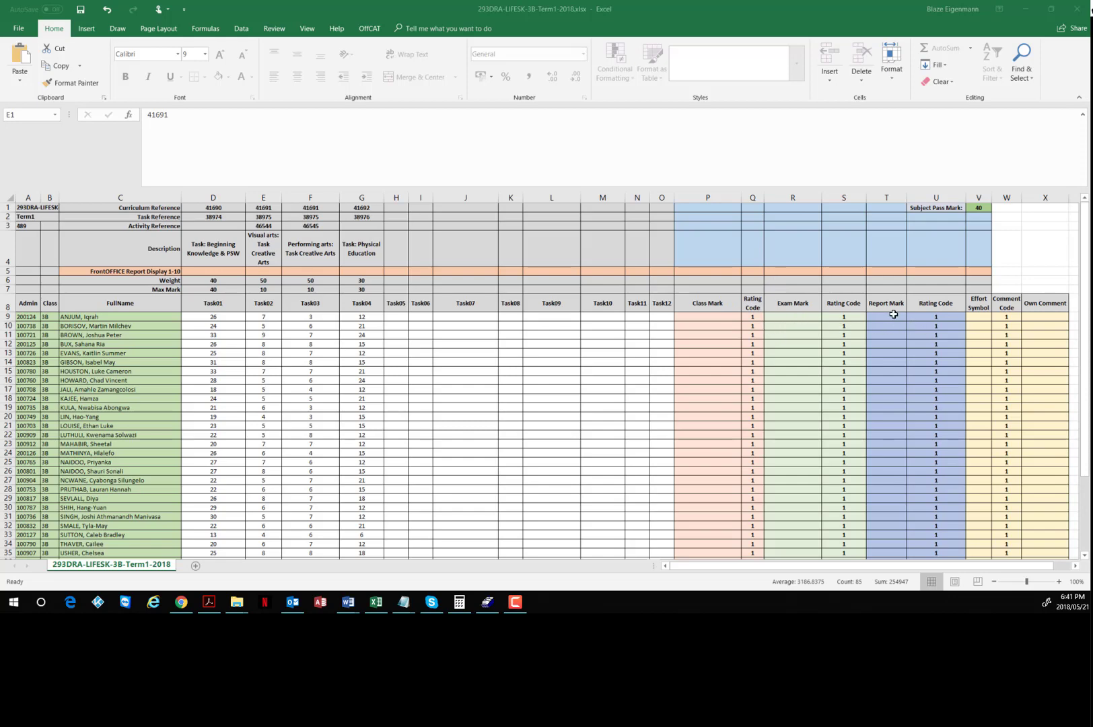
left_click(222, 124)
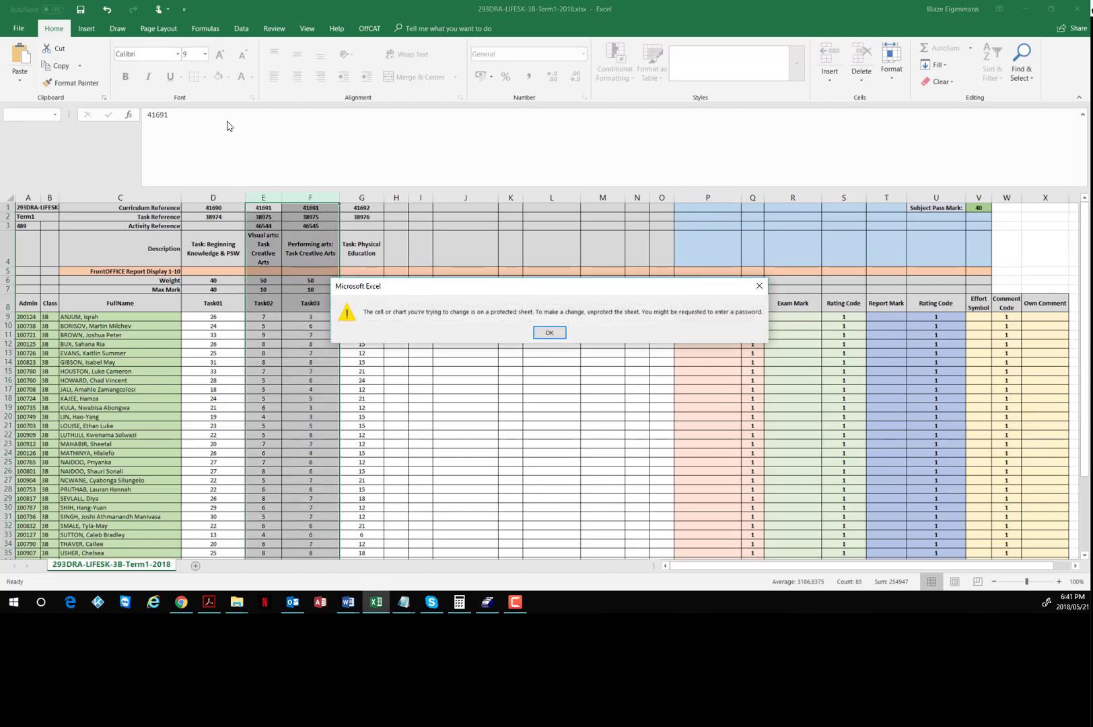
left_click(547, 332)
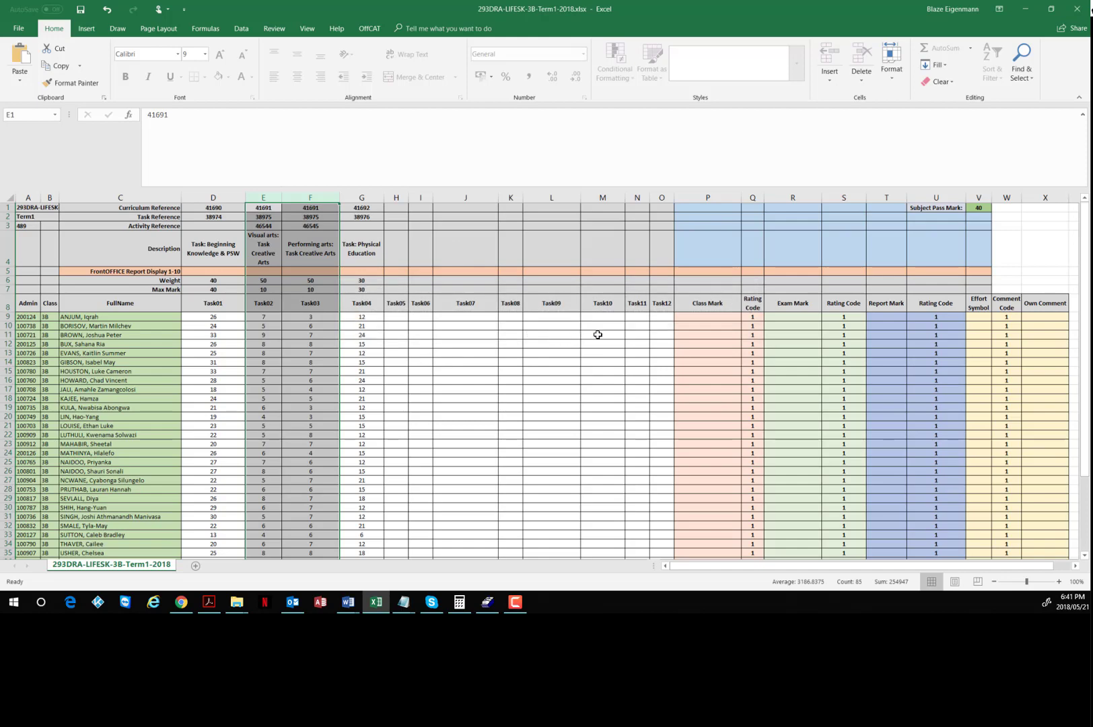
Select Report Mark cell T9 and begin a new formula in the formula bar.
left_click(471, 332)
left_click(889, 315)
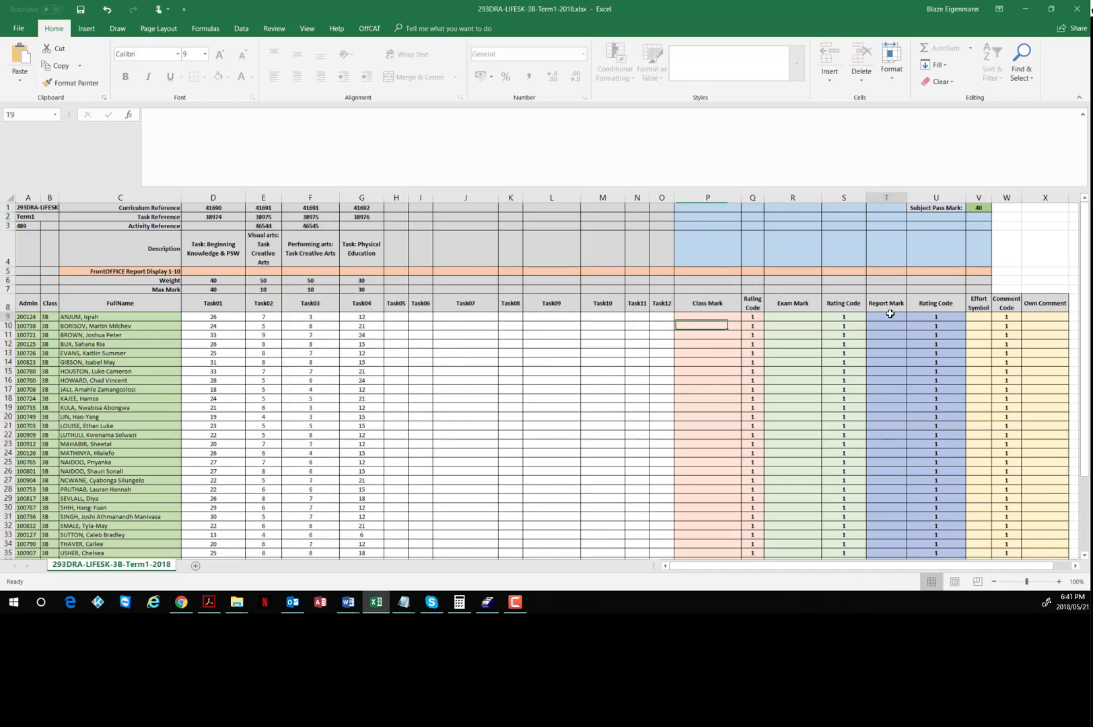
left_click(255, 125)
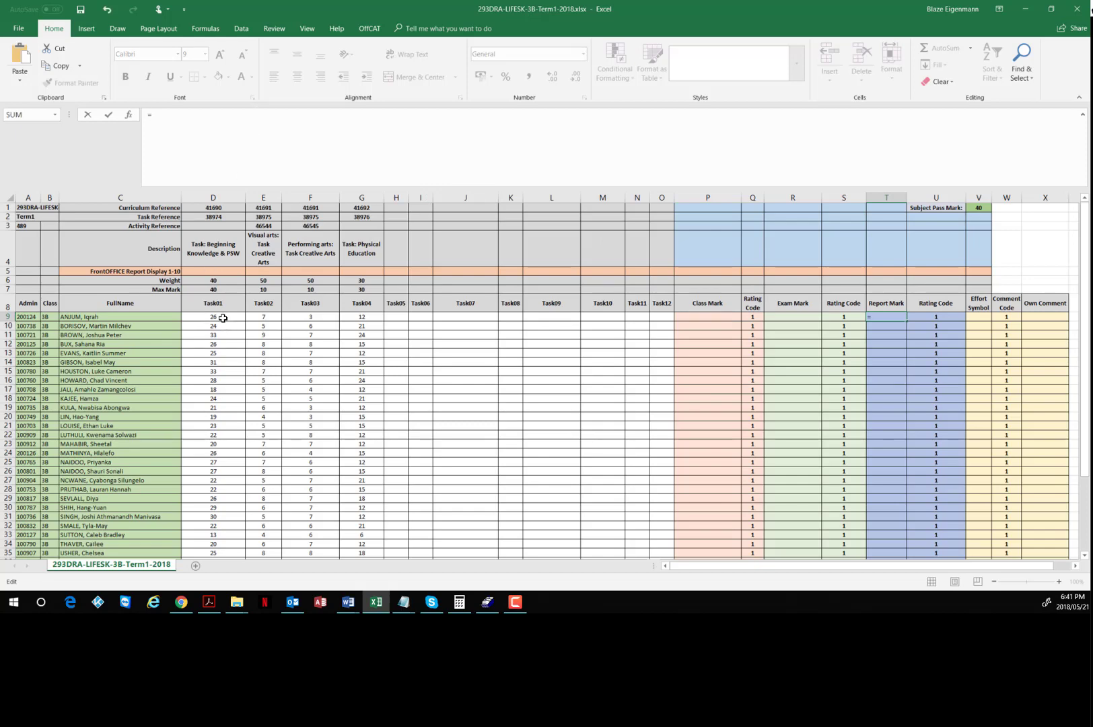
Start T9's formula as =D9/D7*D6, Task01's mark over max mark times weight.
left_click(223, 318)
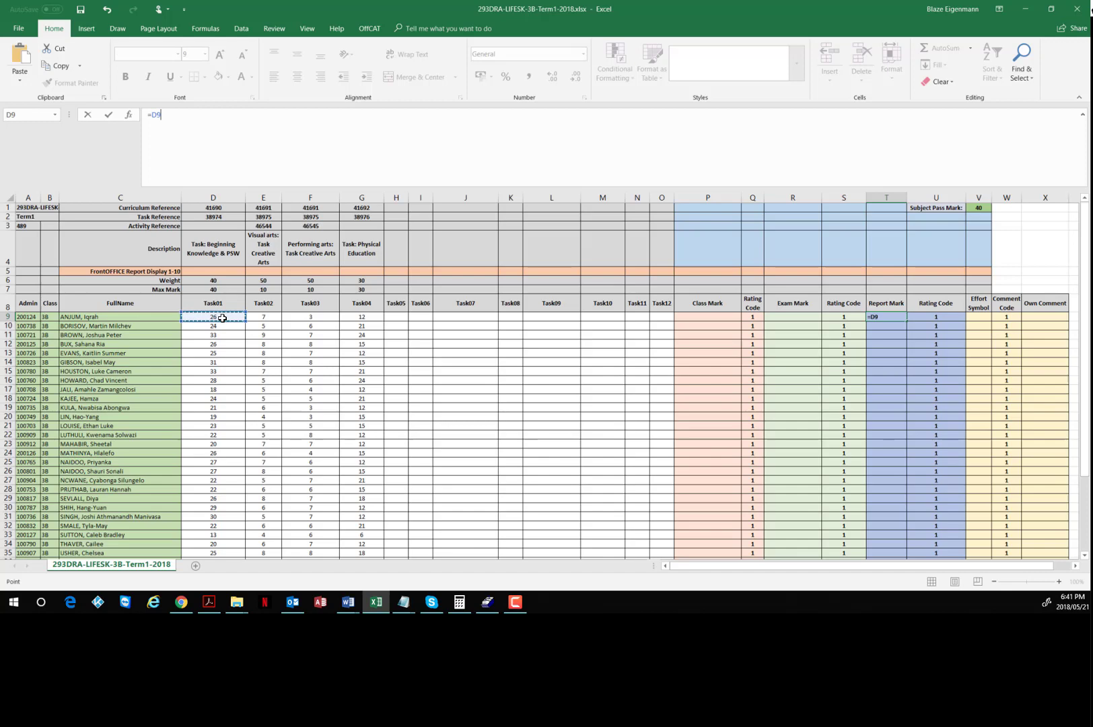
type("/")
left_click(215, 290)
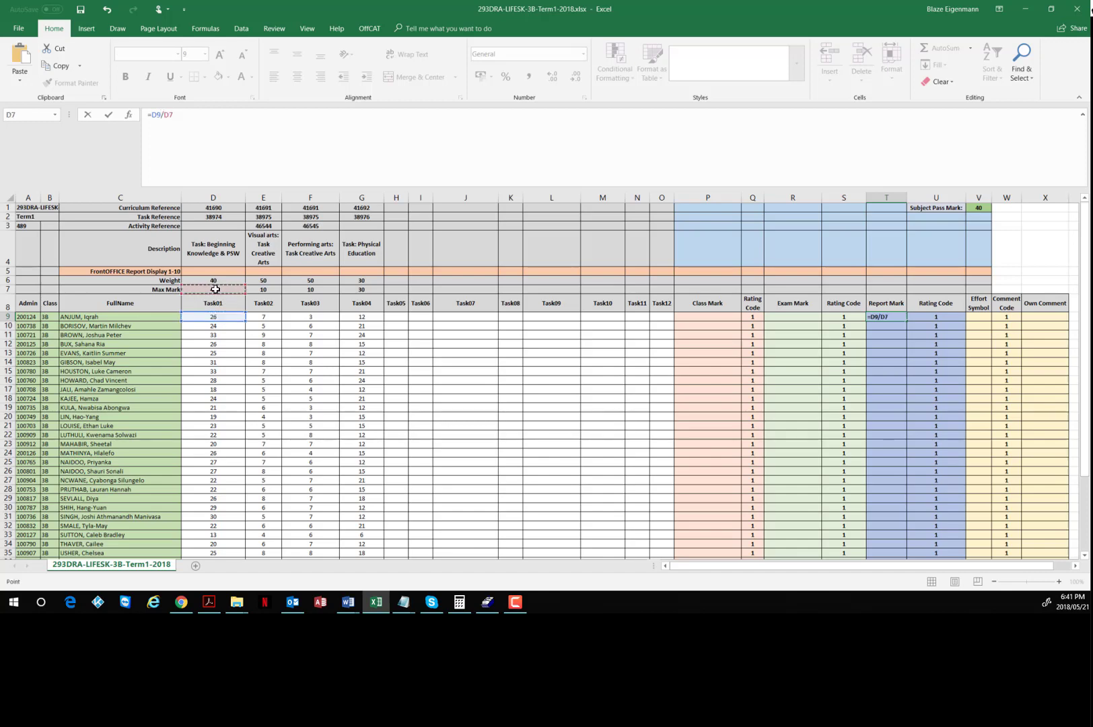
type("*")
left_click(220, 281)
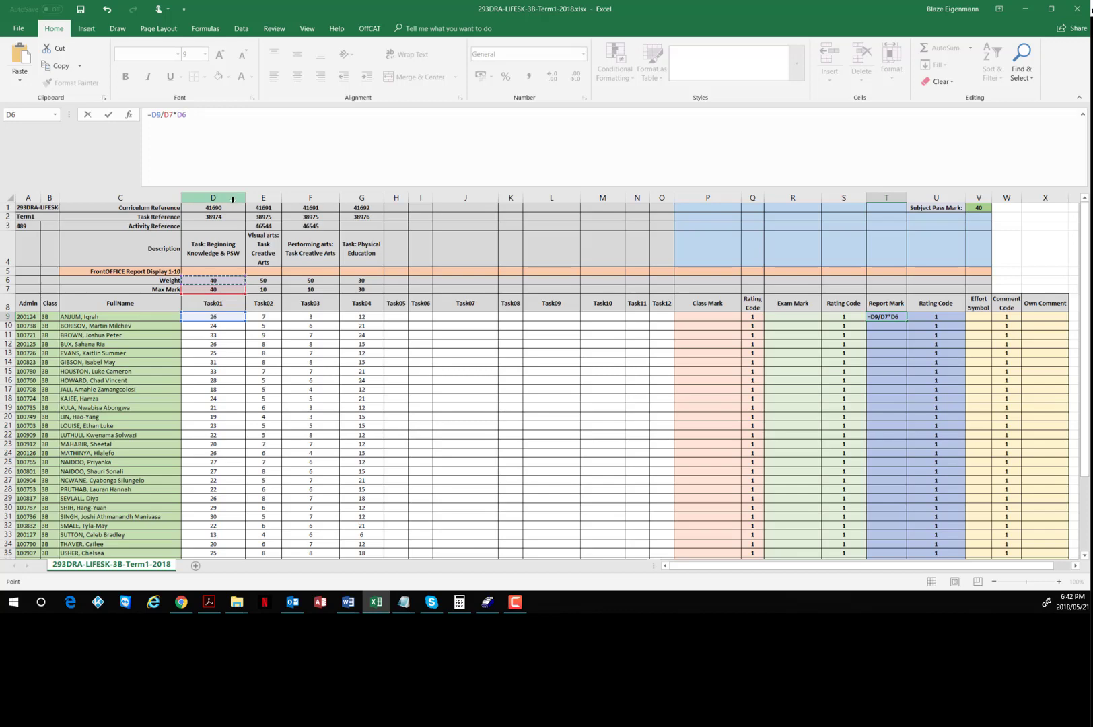
Append +sum(E9:F9)/sum( to add the learner's Task02 and Task03 mark total.
type("+")
type("sum")
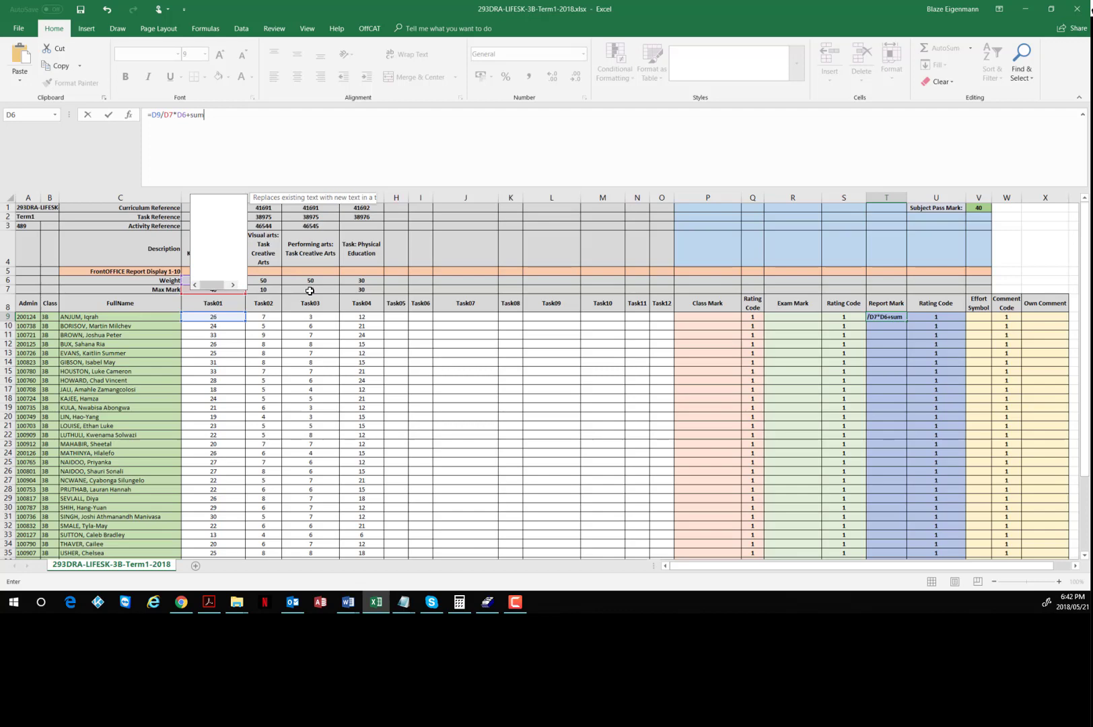
type("(")
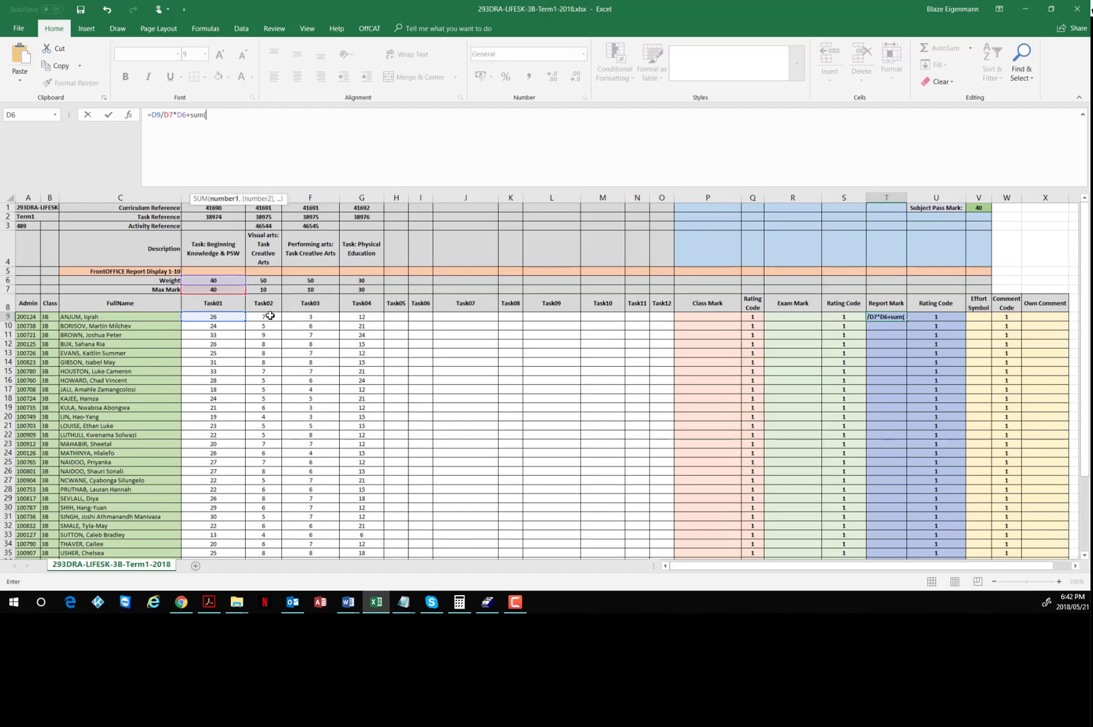
left_click_drag(270, 316, 301, 315)
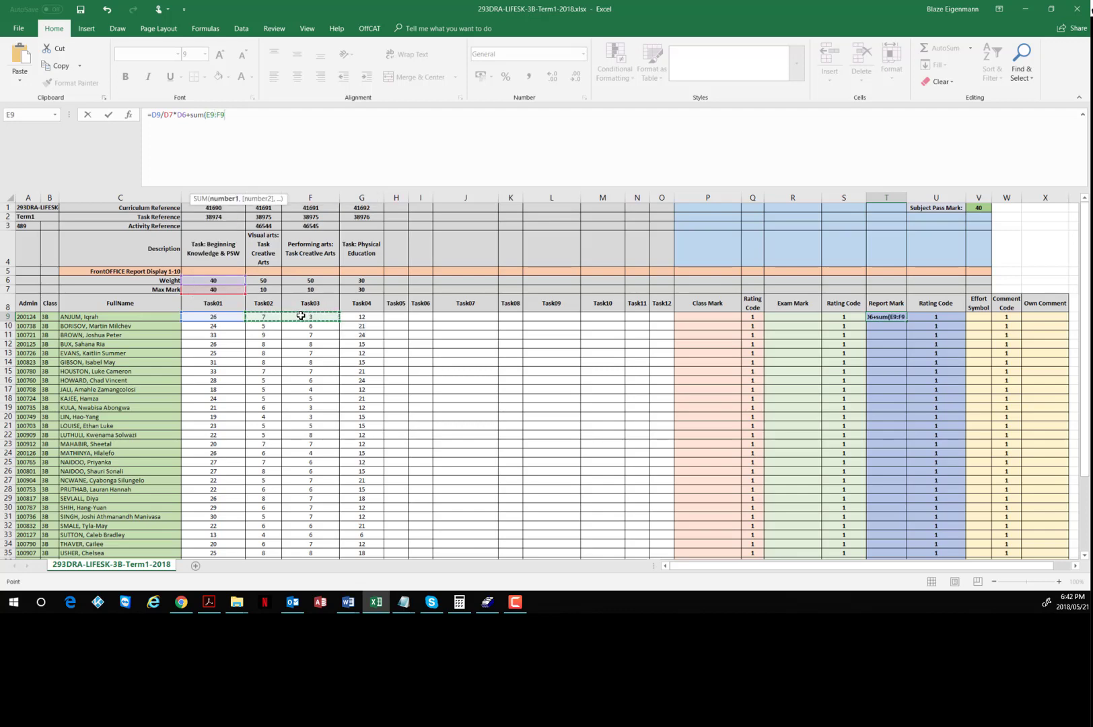
type(")")
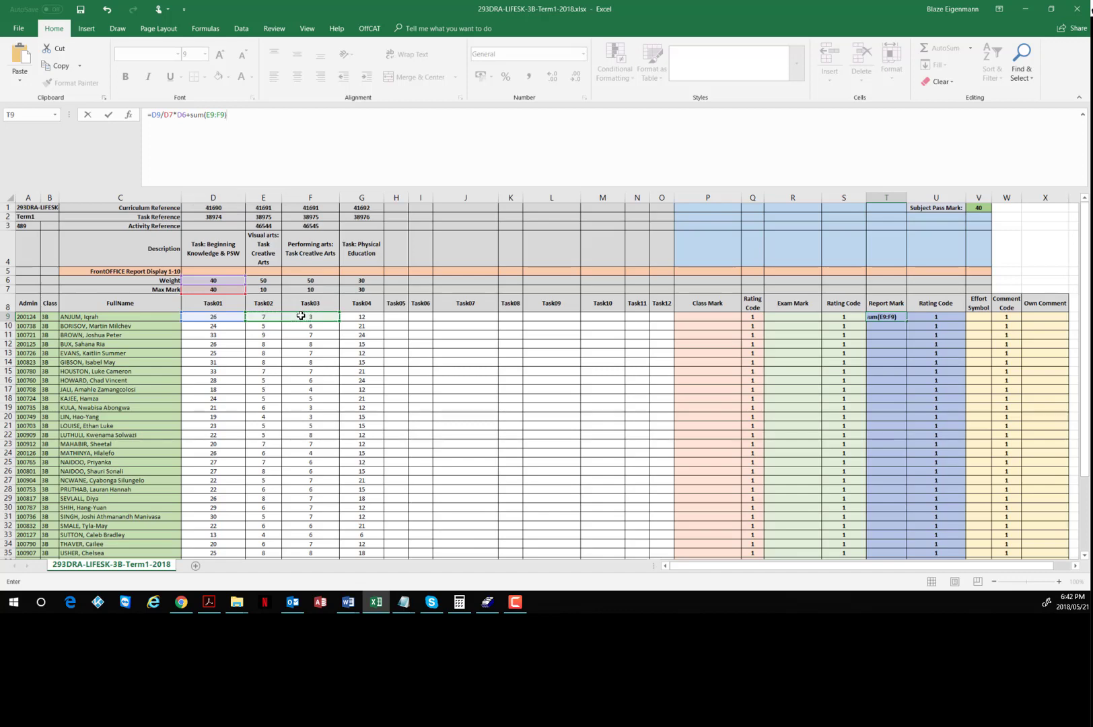
type("/su")
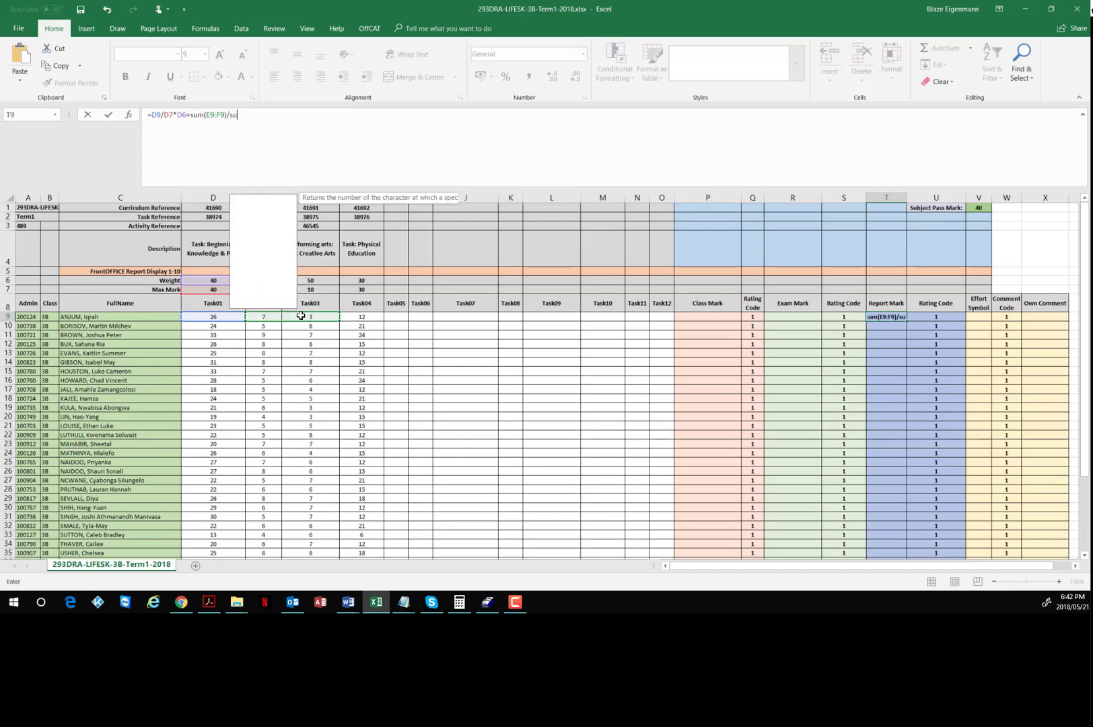
type("m(")
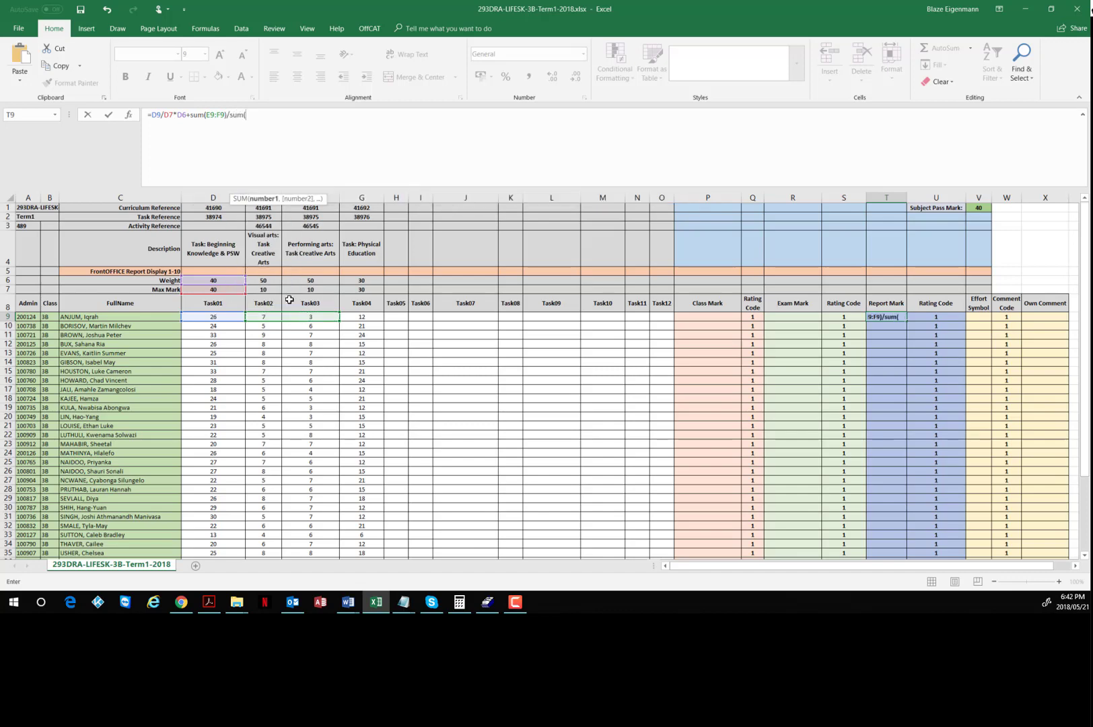
Extend T9's formula to =D9/D7*D6+(sum(E9:F9)/sum(E7:F7)+G9/G7*30.
left_click_drag(270, 289, 307, 290)
type(")+")
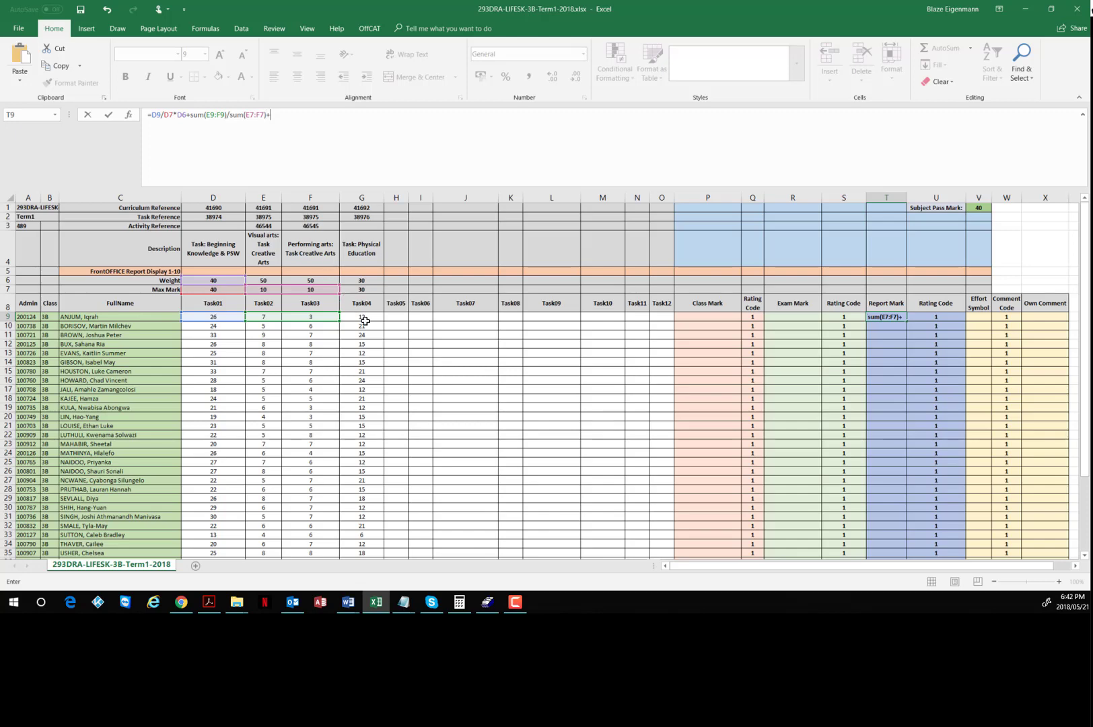
left_click(364, 316)
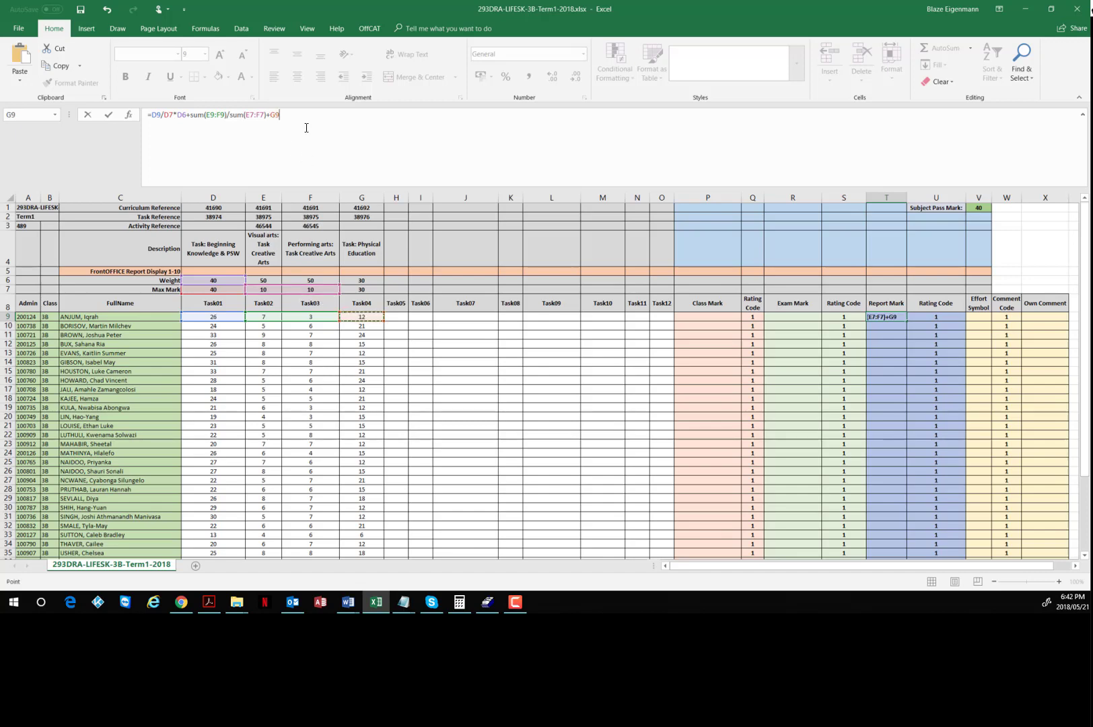
type("/")
left_click(361, 290)
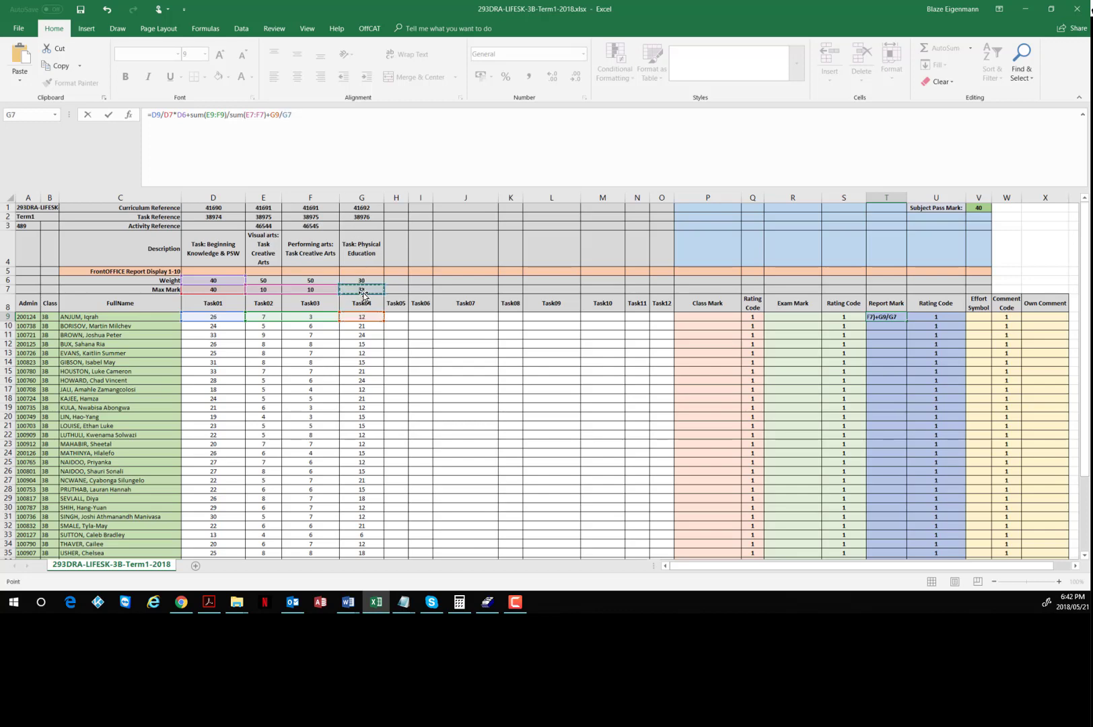
type("*")
left_click(193, 117)
type("(")
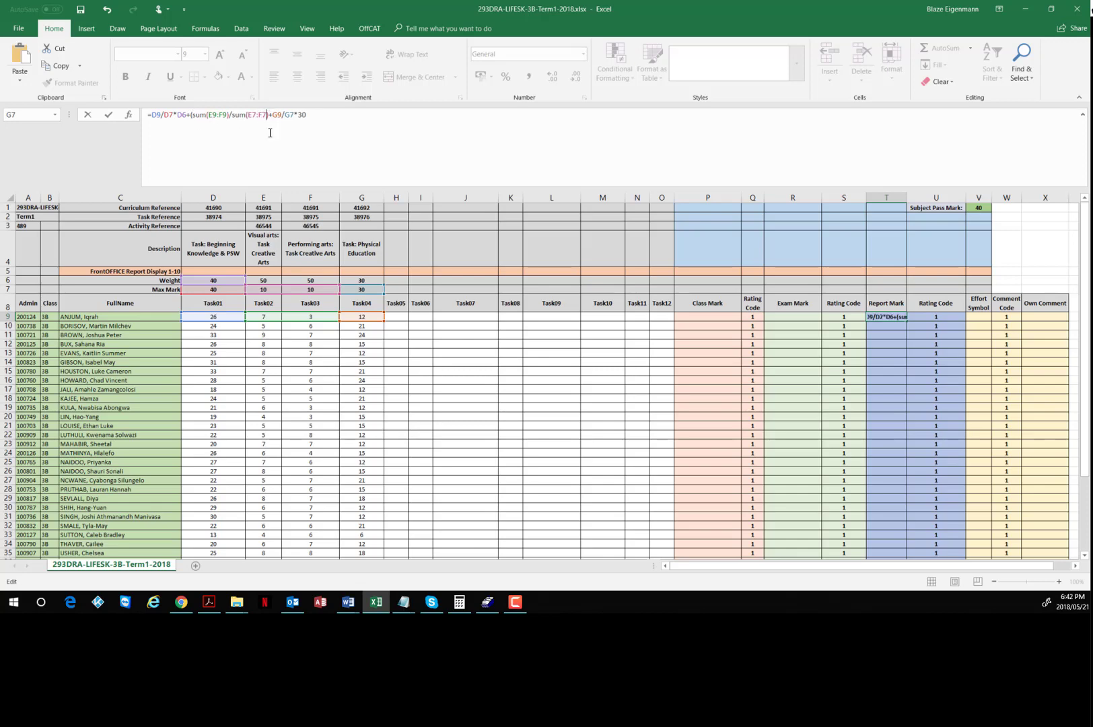
Close the SUM bracket, scale it by 30, and use G6 as Task04's weight instead of 30.
left_click(270, 132)
type(")")
type("3")
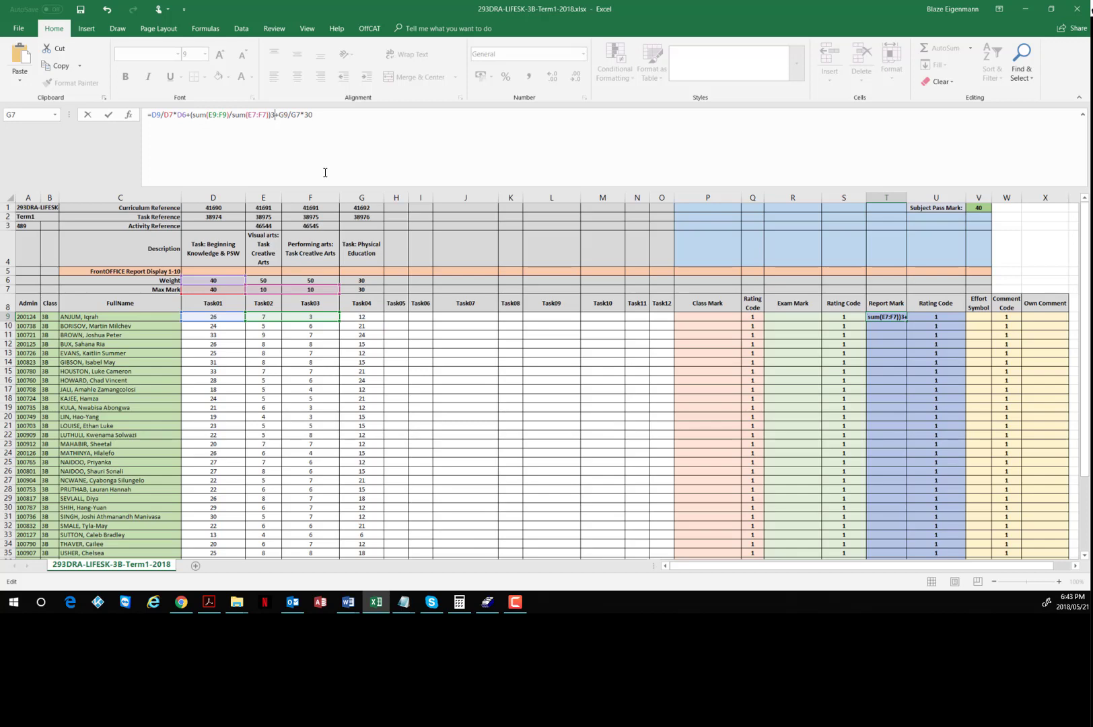
type("0")
left_click(323, 116)
key("BackSpace")
key("BackSpace")
left_click(366, 282)
Insert the missing * and commit the formula, giving Report Mark 53 and Rating Code 4.
key("F10")
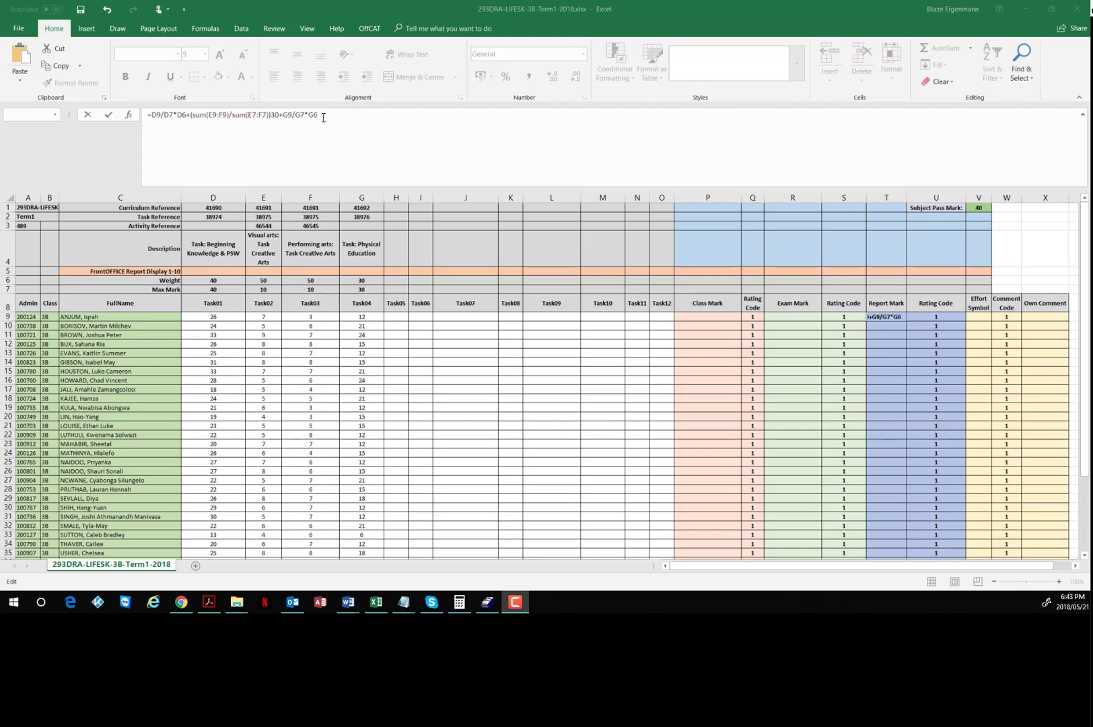
key("F10")
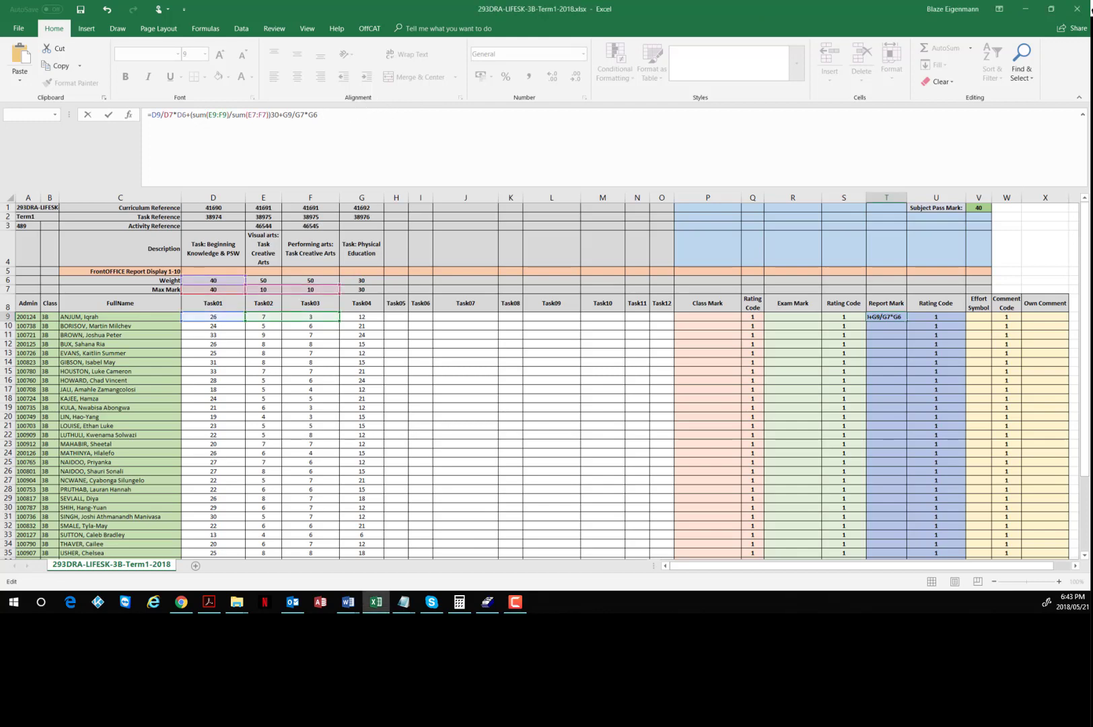
type("*")
key("F10")
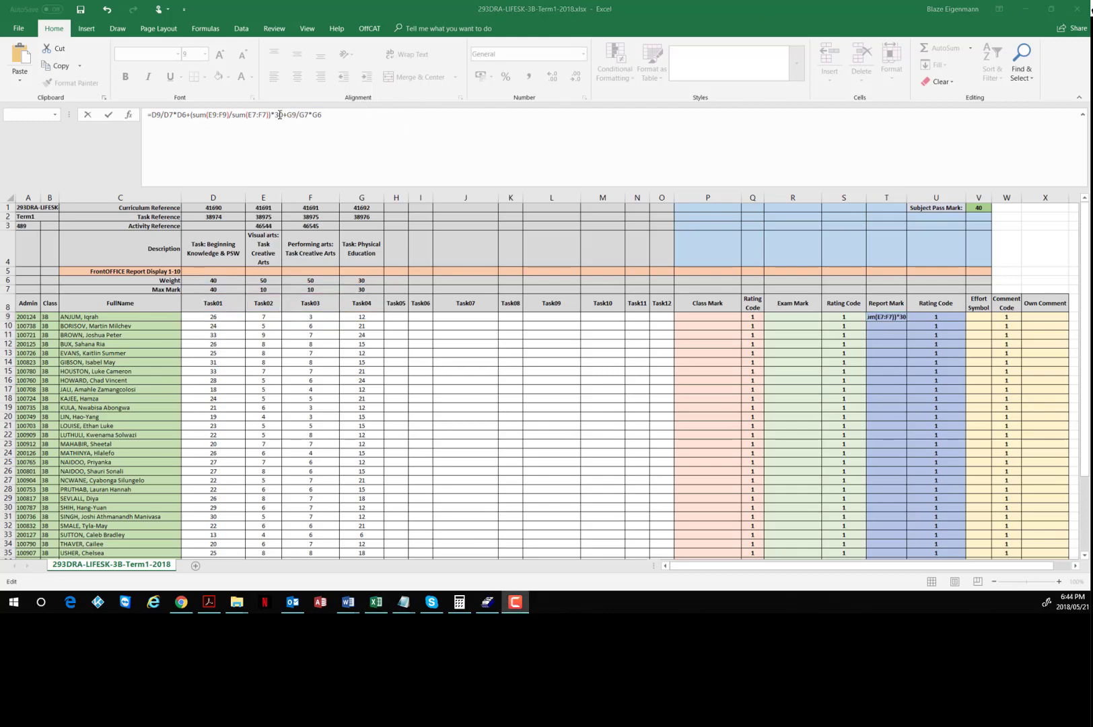
key("F10")
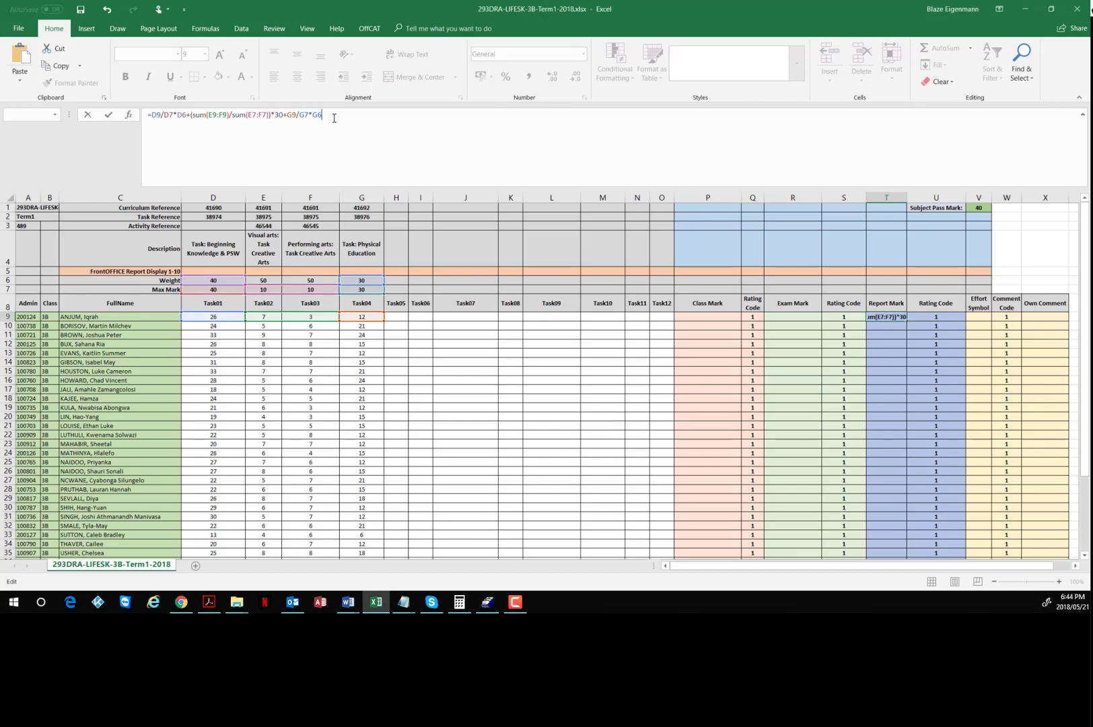
key("Return")
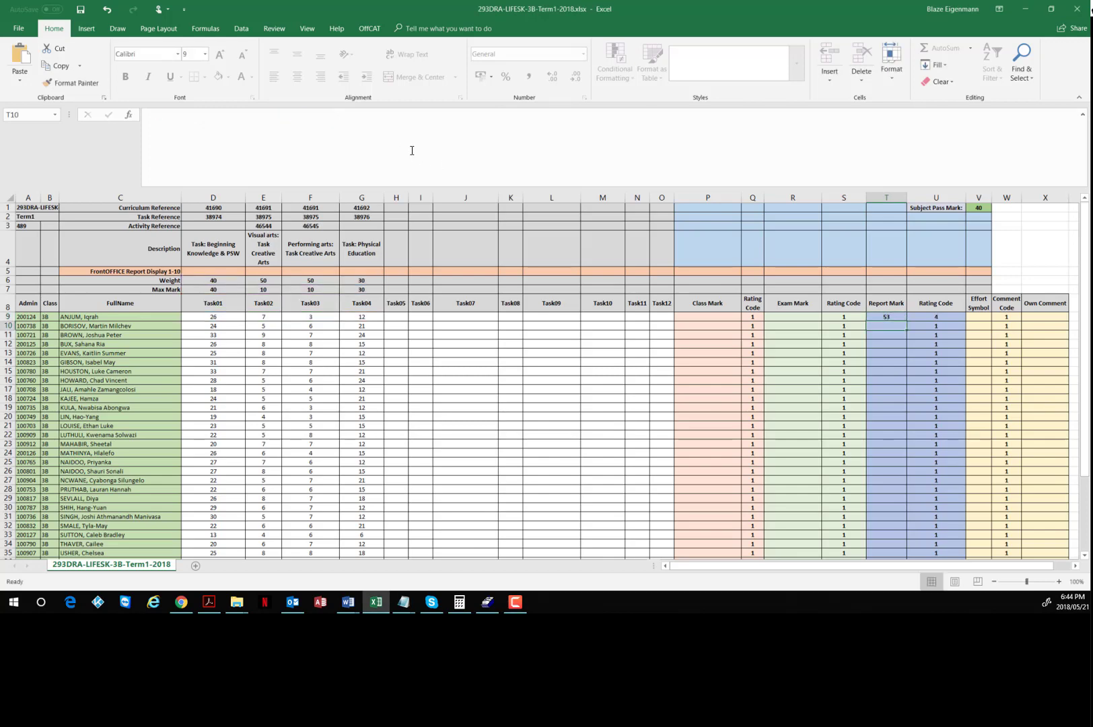
left_click(888, 315)
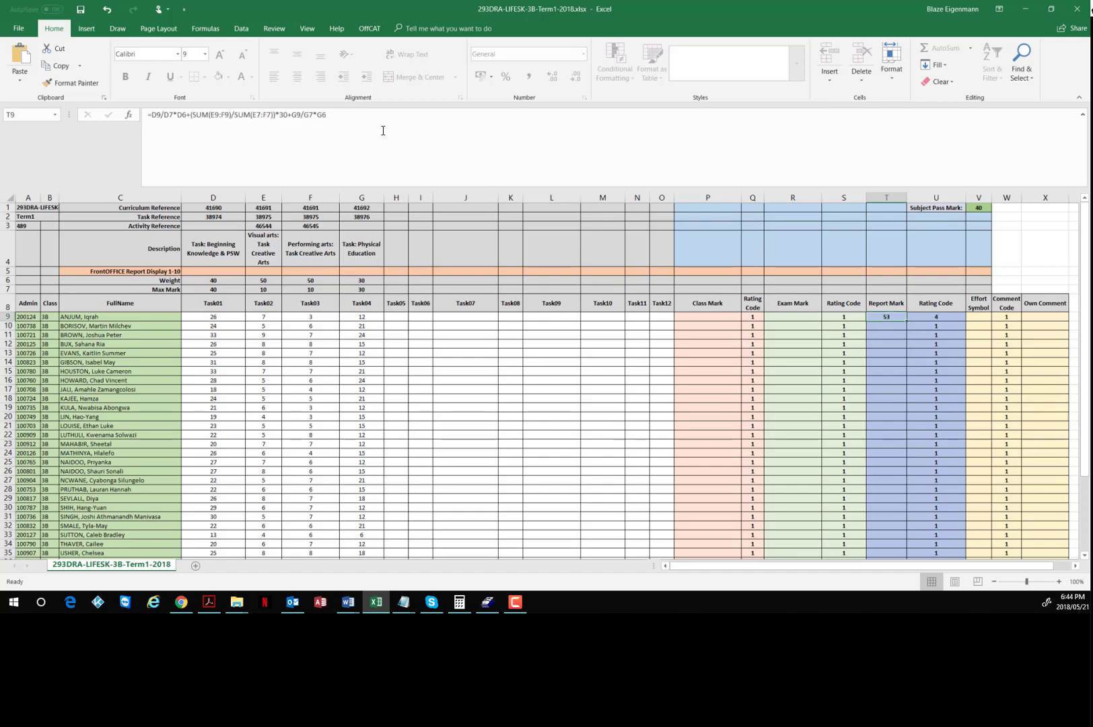
left_click(364, 116)
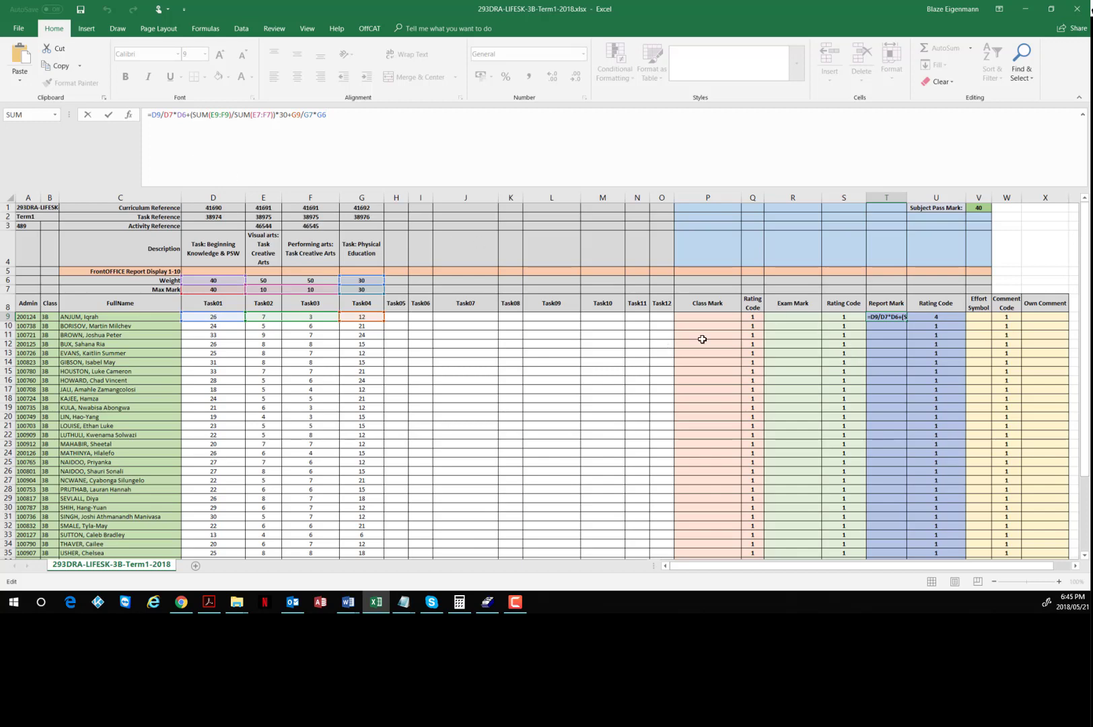
Reopen T9's formula and anchor the Task01 references as D$7 and D$6.
key("Return")
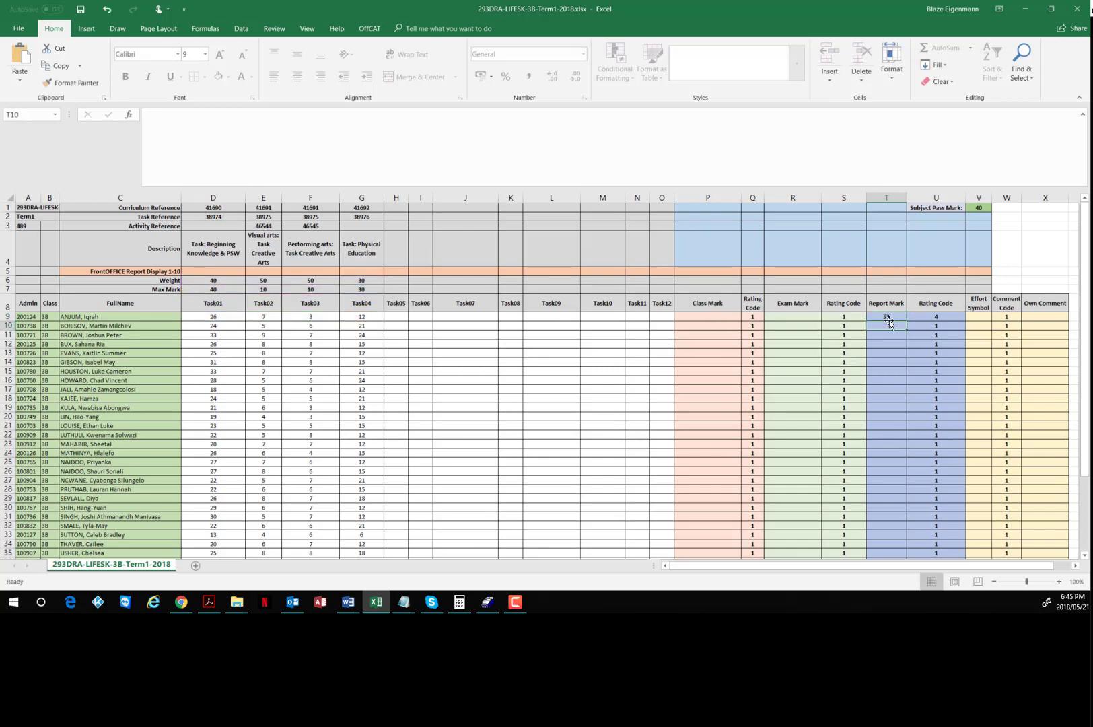
left_click(887, 317)
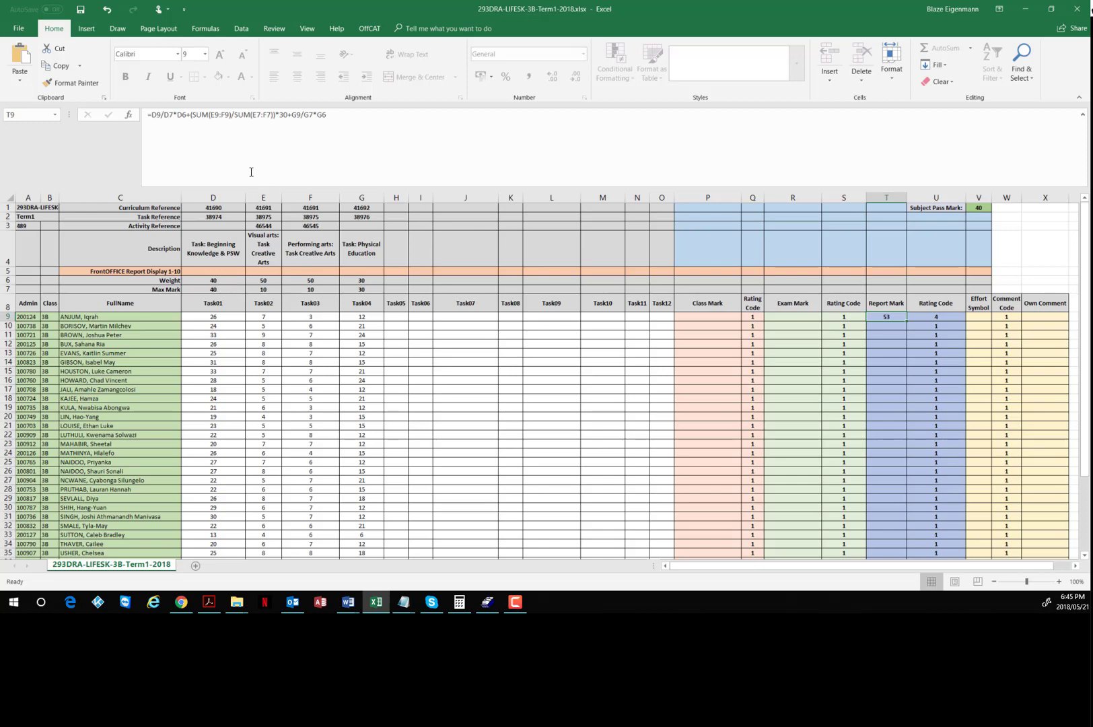
left_click(204, 113)
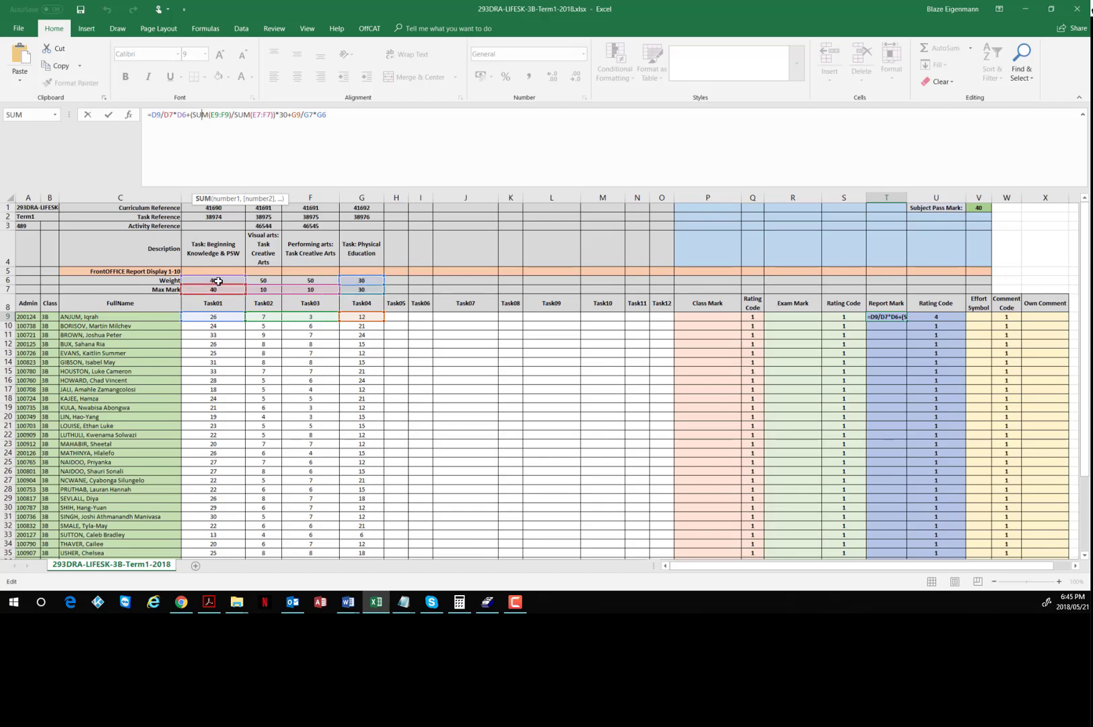
left_click(167, 133)
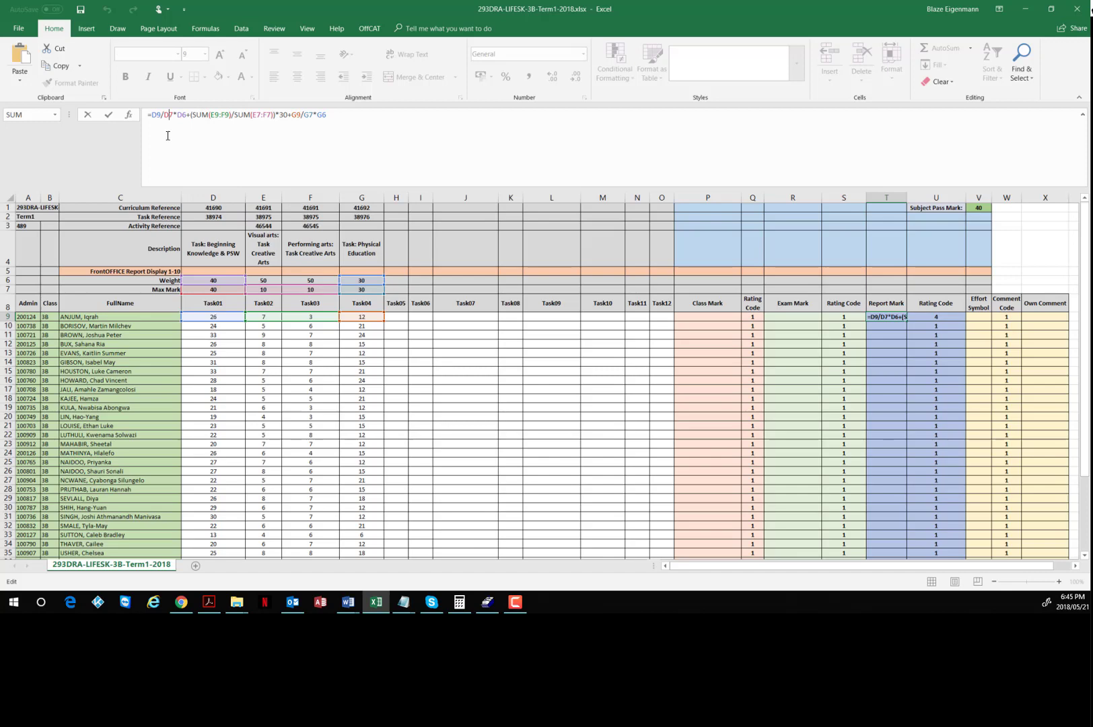
type("$7*D")
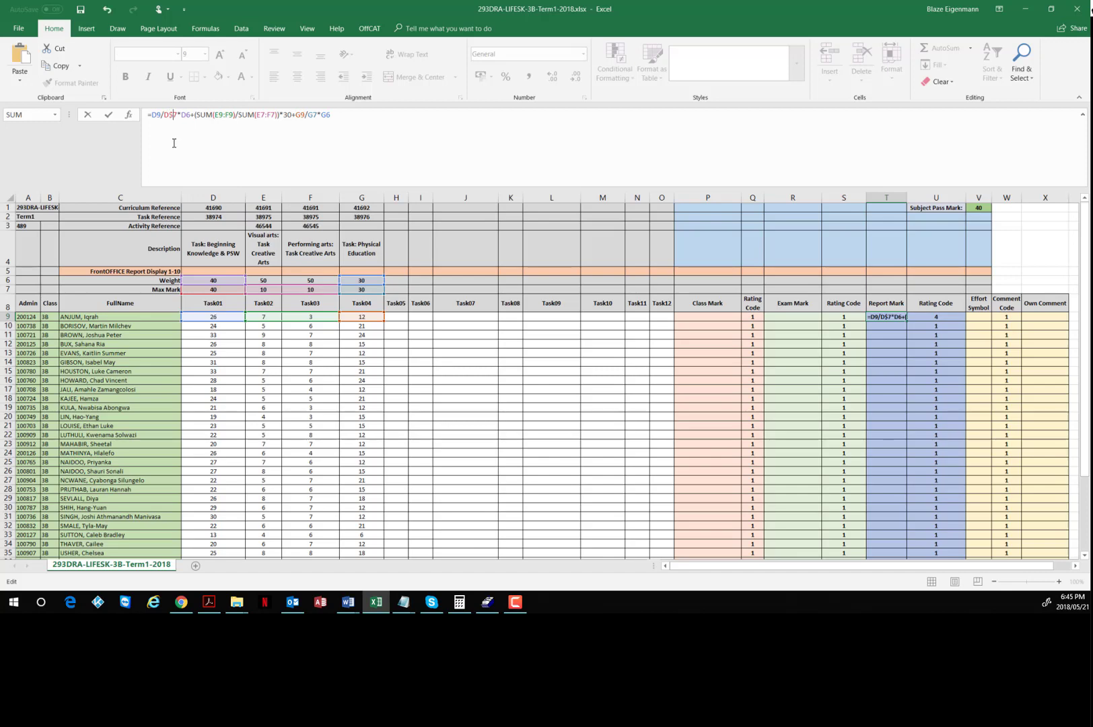
type("$")
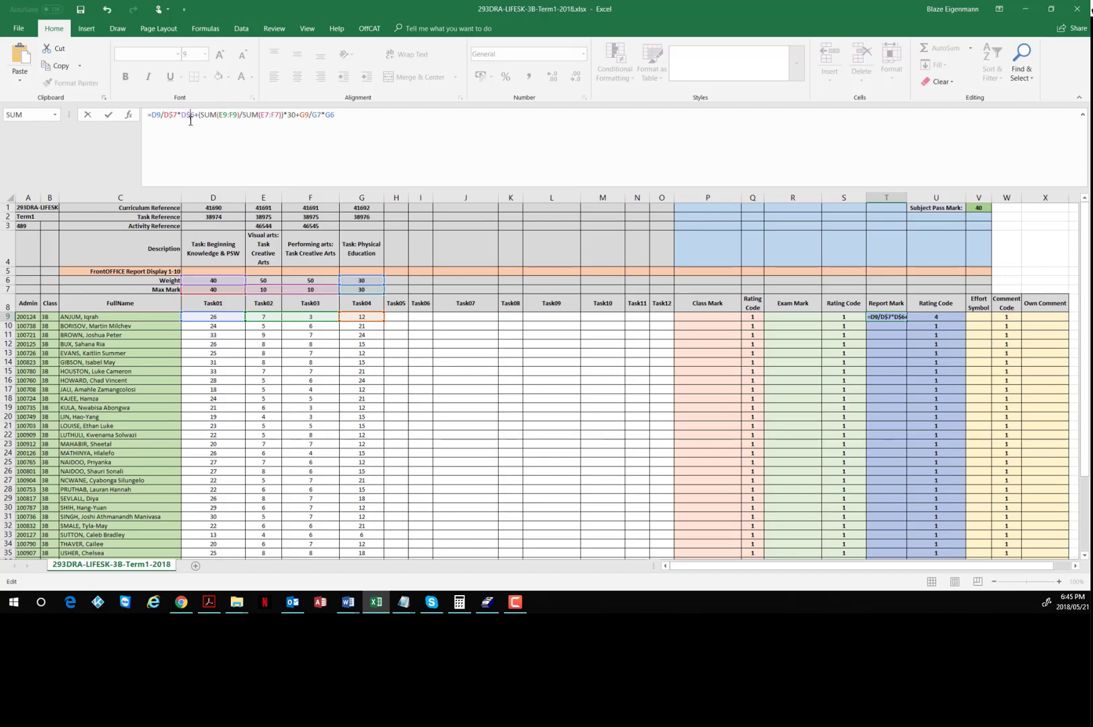
Anchor the remaining references as E$7, F$7, G$7 and G$6.
left_click(265, 115)
type("$")
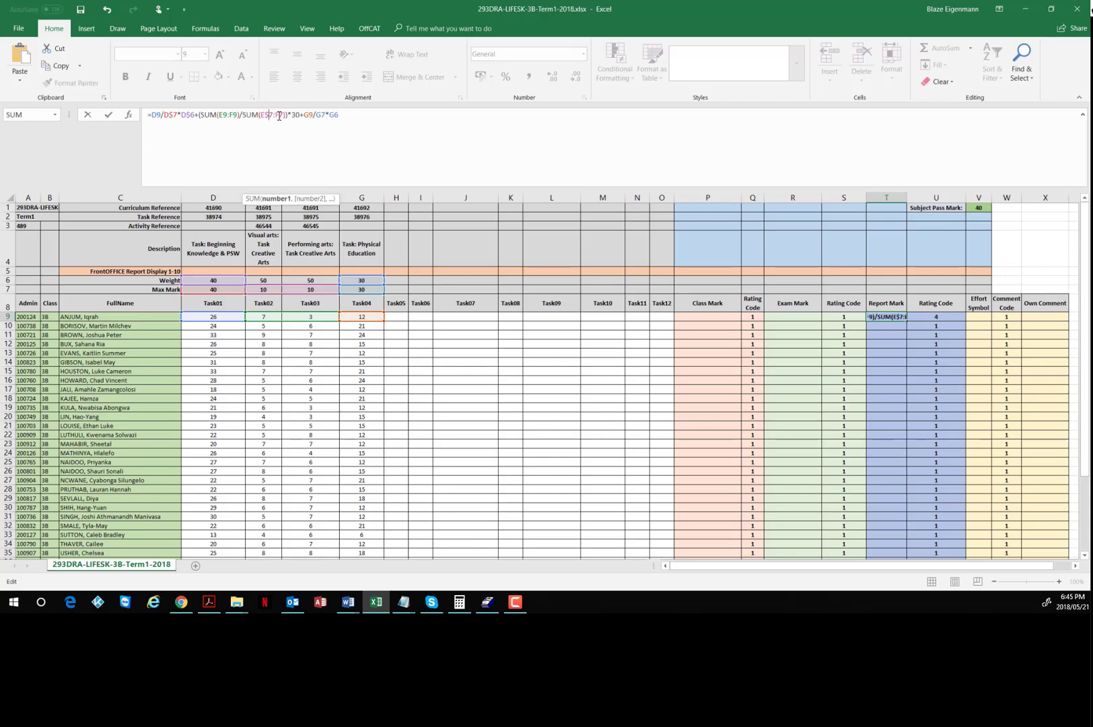
left_click(281, 116)
type("$")
left_click(327, 115)
type("$")
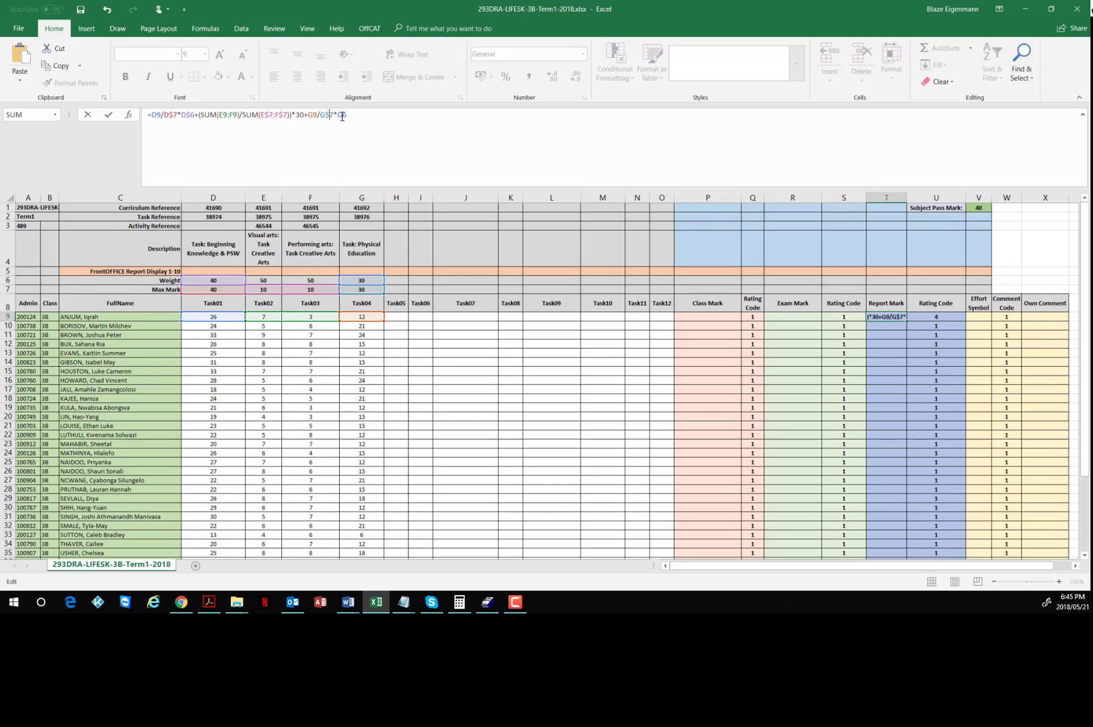
left_click(343, 118)
type("$")
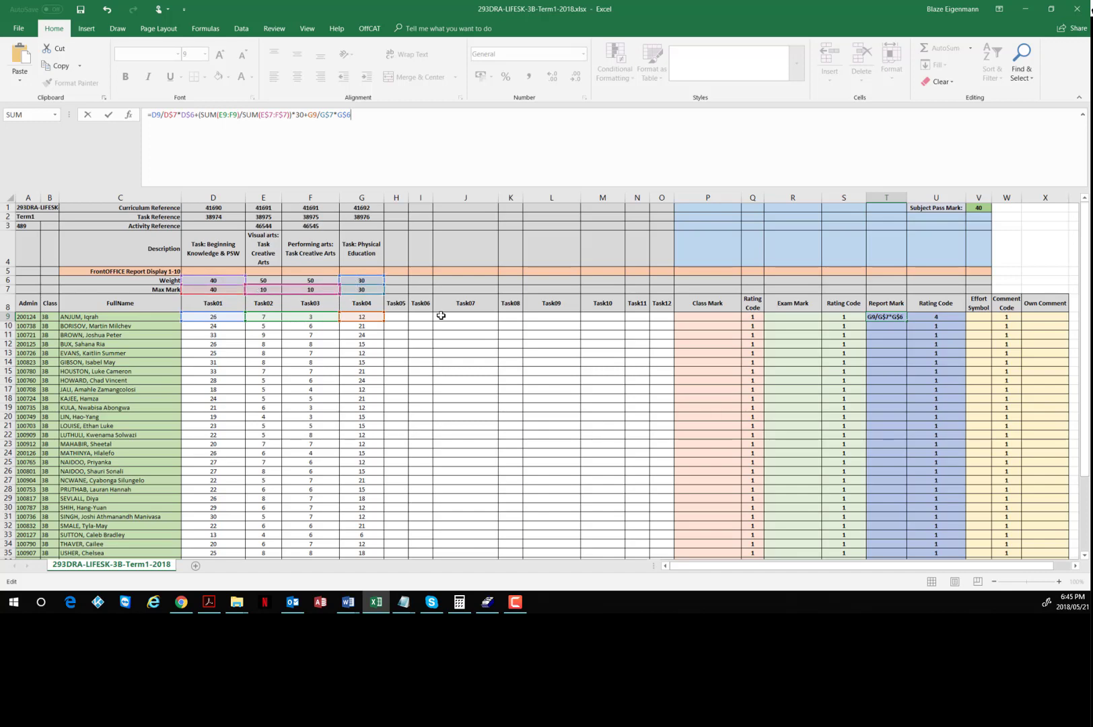
Commit the anchored formula and copy T9 into T10:T12, giving 62, 81 and 65.
key("Return")
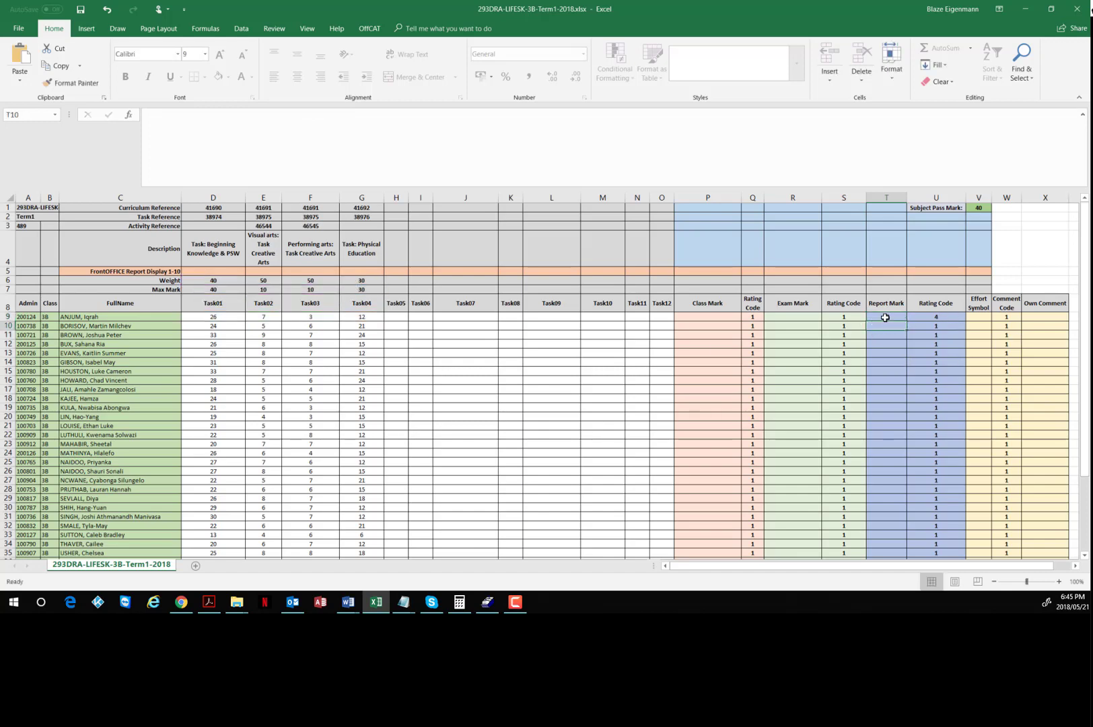
left_click(885, 317)
right_click(885, 318)
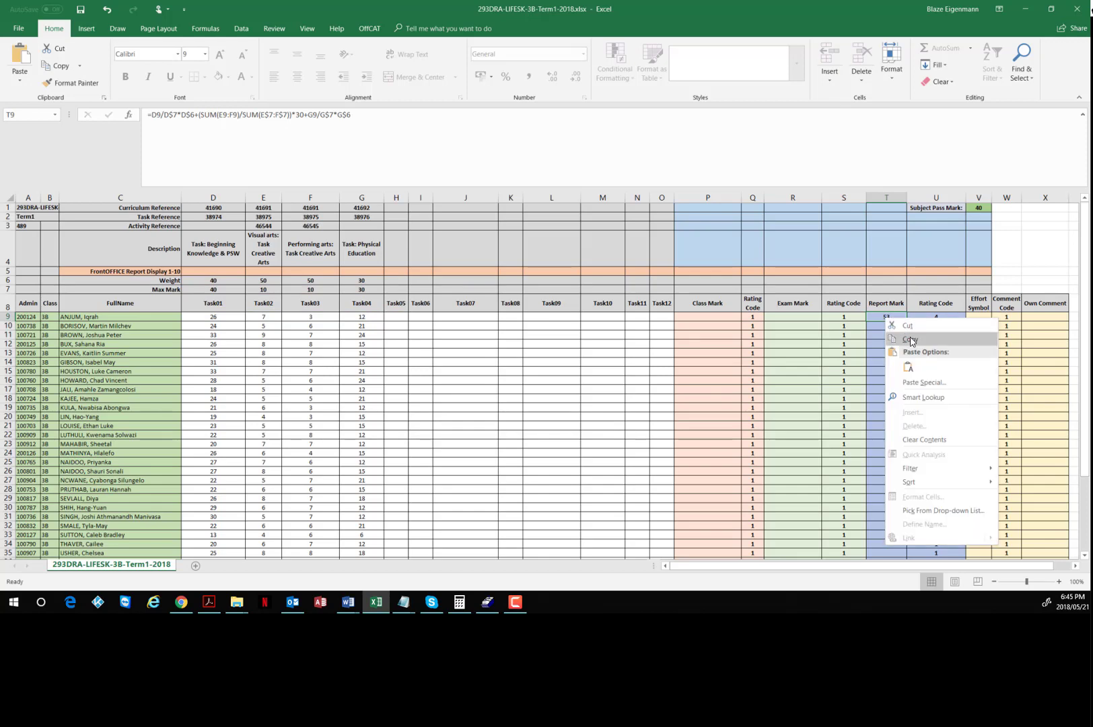
left_click(910, 340)
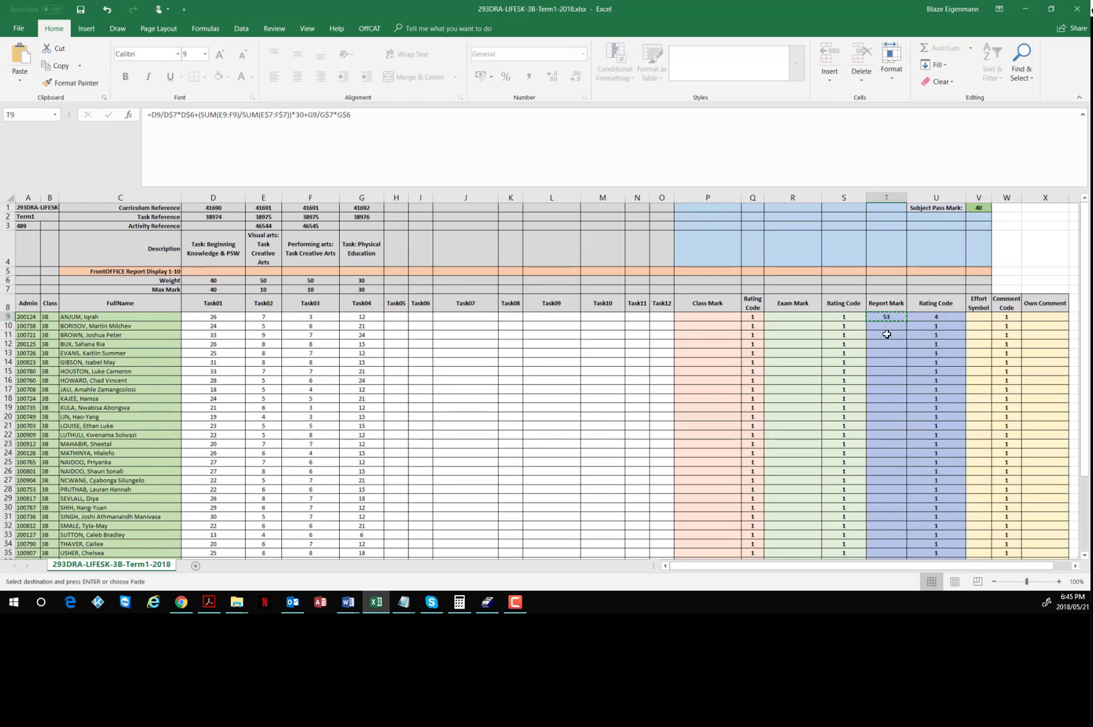
left_click_drag(887, 326, 887, 344)
right_click(886, 344)
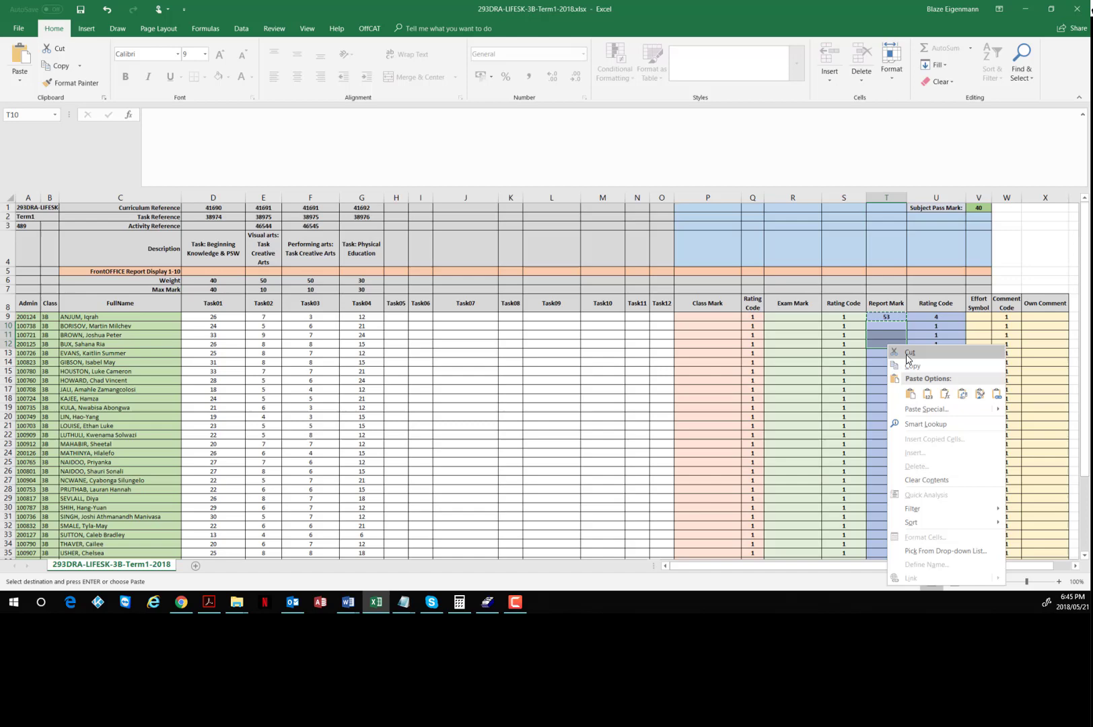
left_click(901, 392)
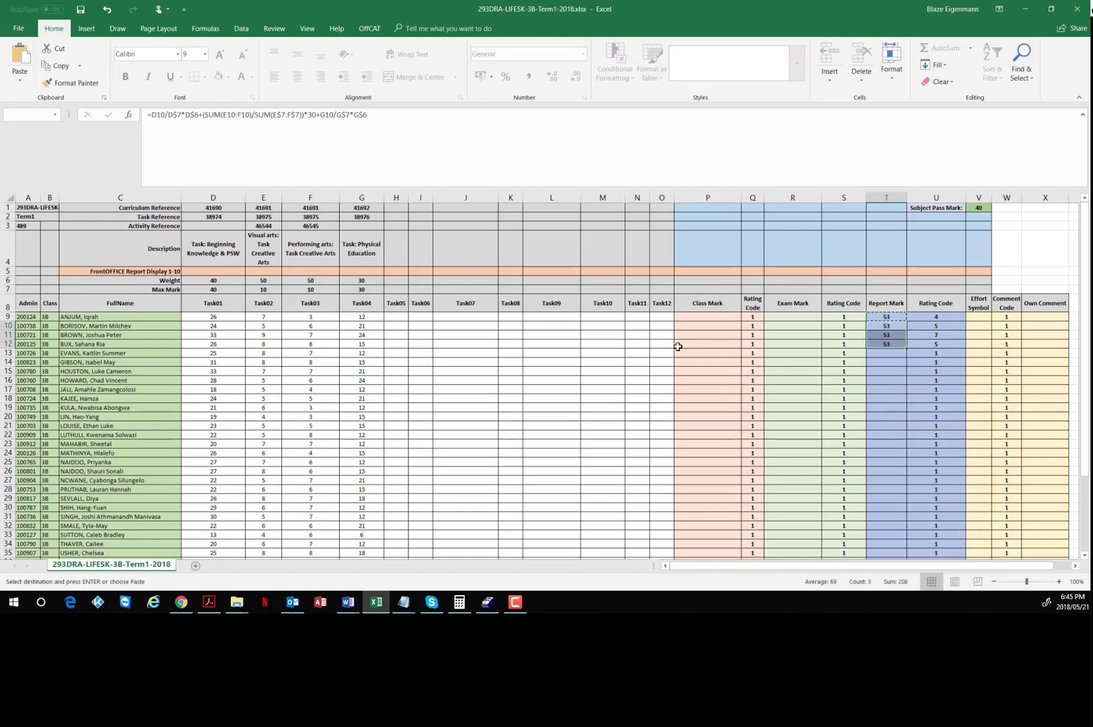
left_click(629, 354)
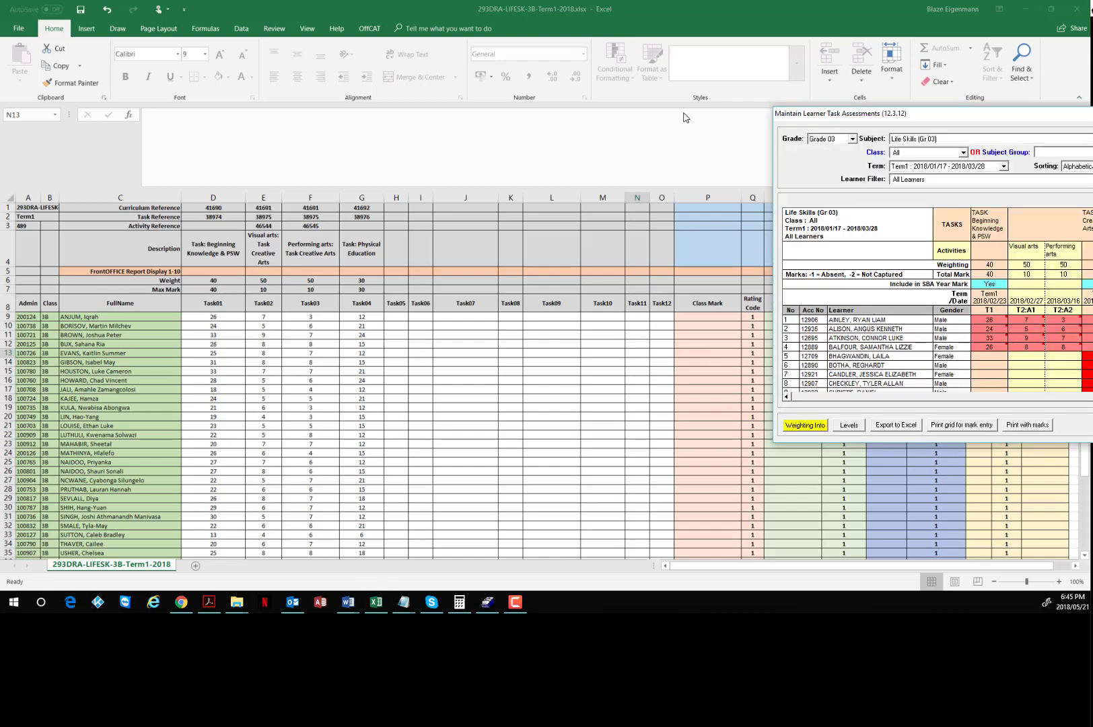
Confirm the SAMS weighted totals match 53, 62, 81 and 65, then move the window aside.
left_click_drag(1021, 118, 620, 132)
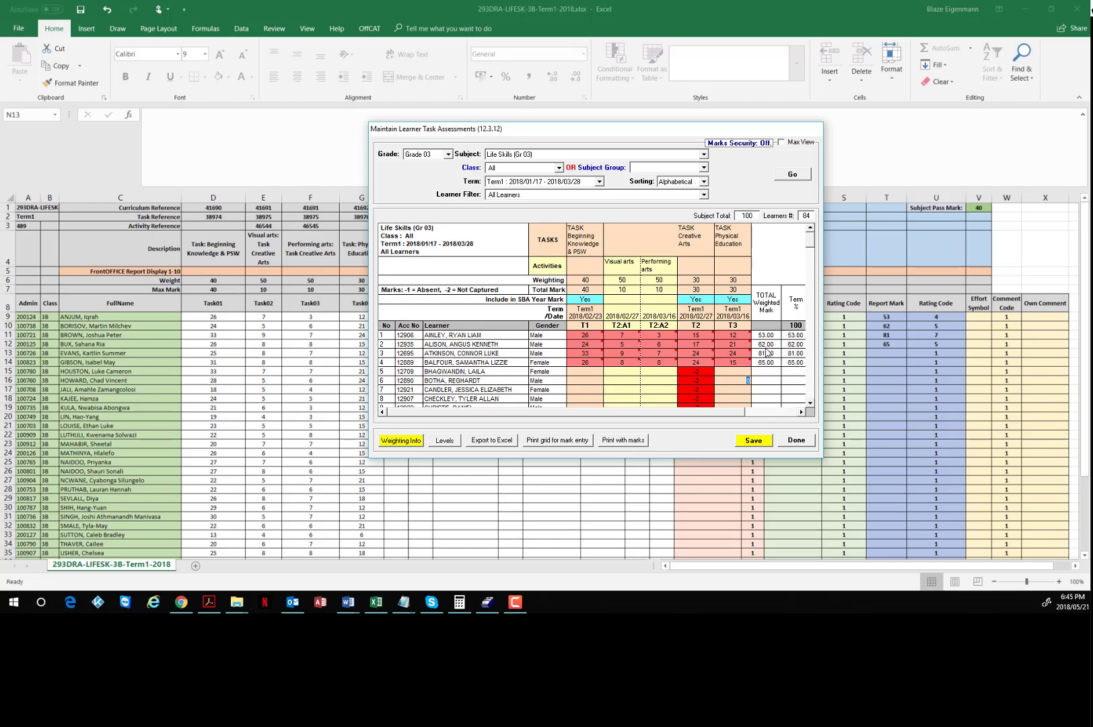
left_click_drag(606, 135, 1092, 81)
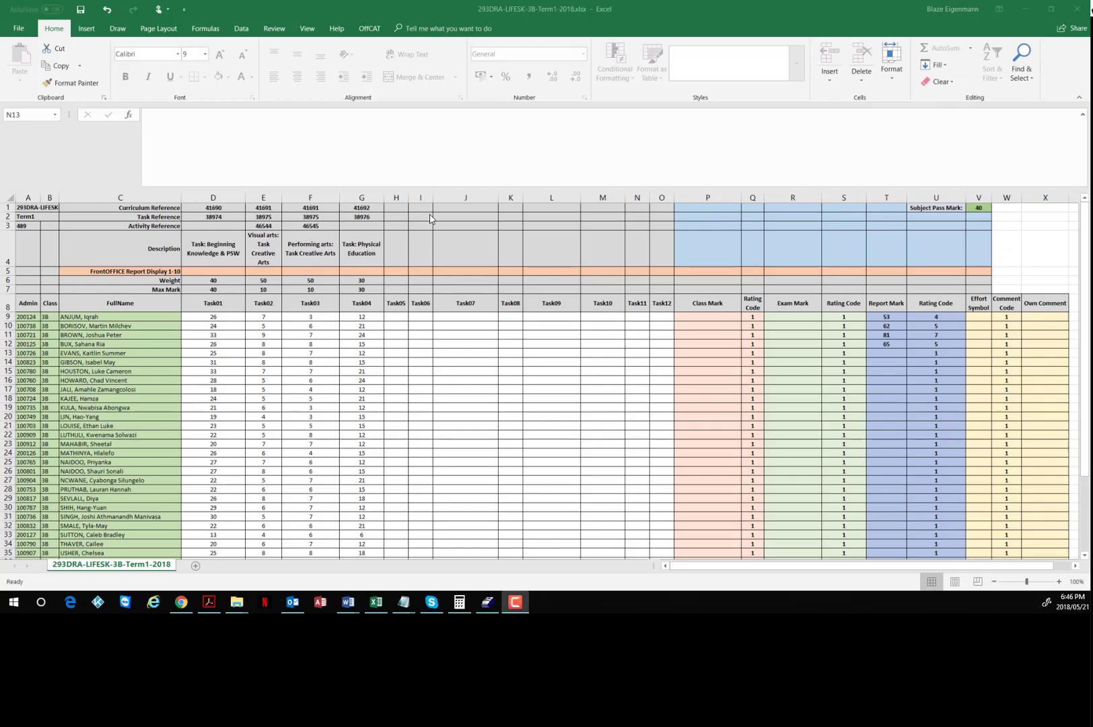
Delete /D$7*D$6 and /G$7*G$6 from T9, leaving =D9+(SUM(E9:F9)/SUM(E$7:F$7))*30+G9.
left_click(884, 315)
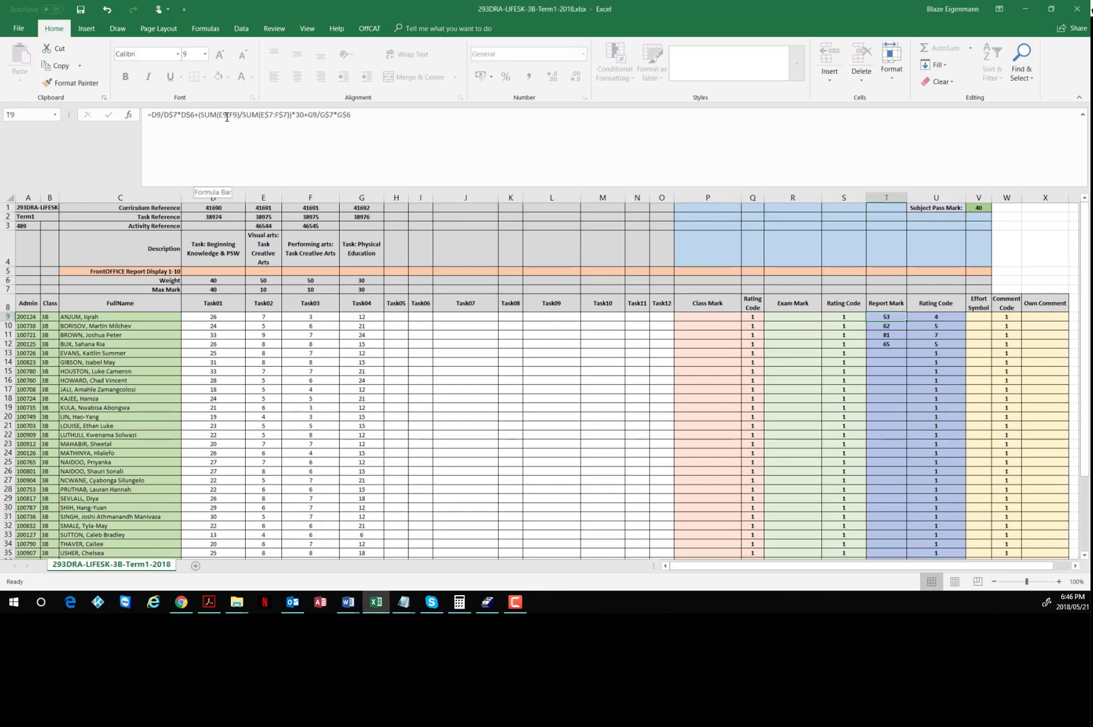
left_click_drag(191, 114, 167, 116)
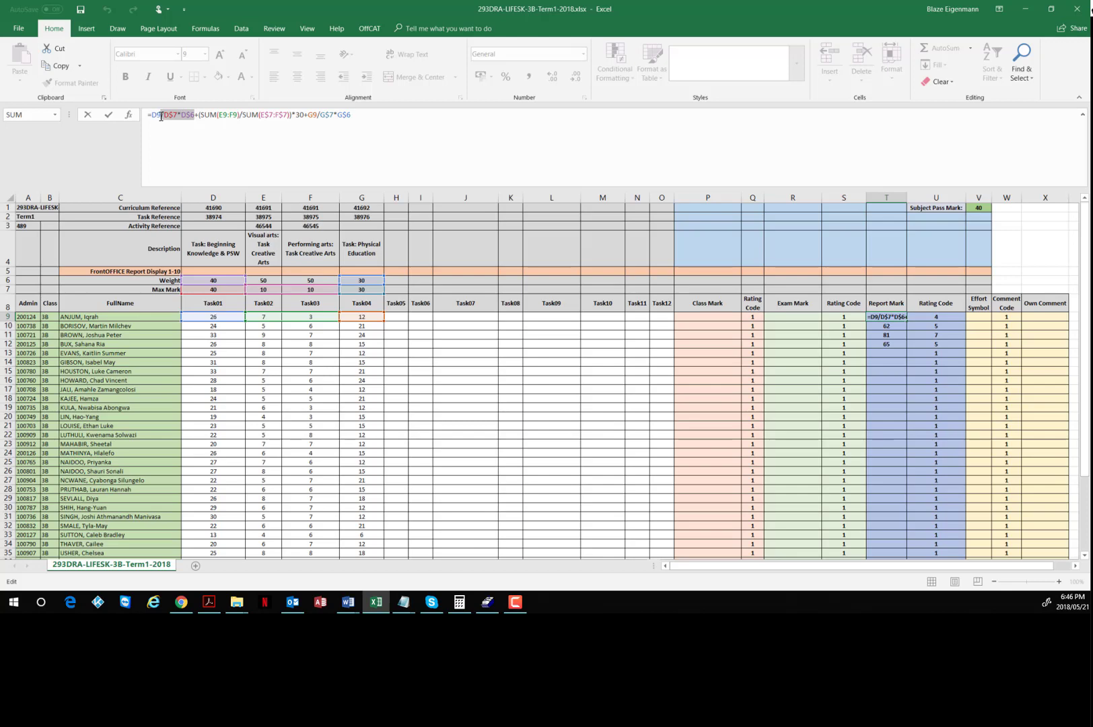
key("BackSpace")
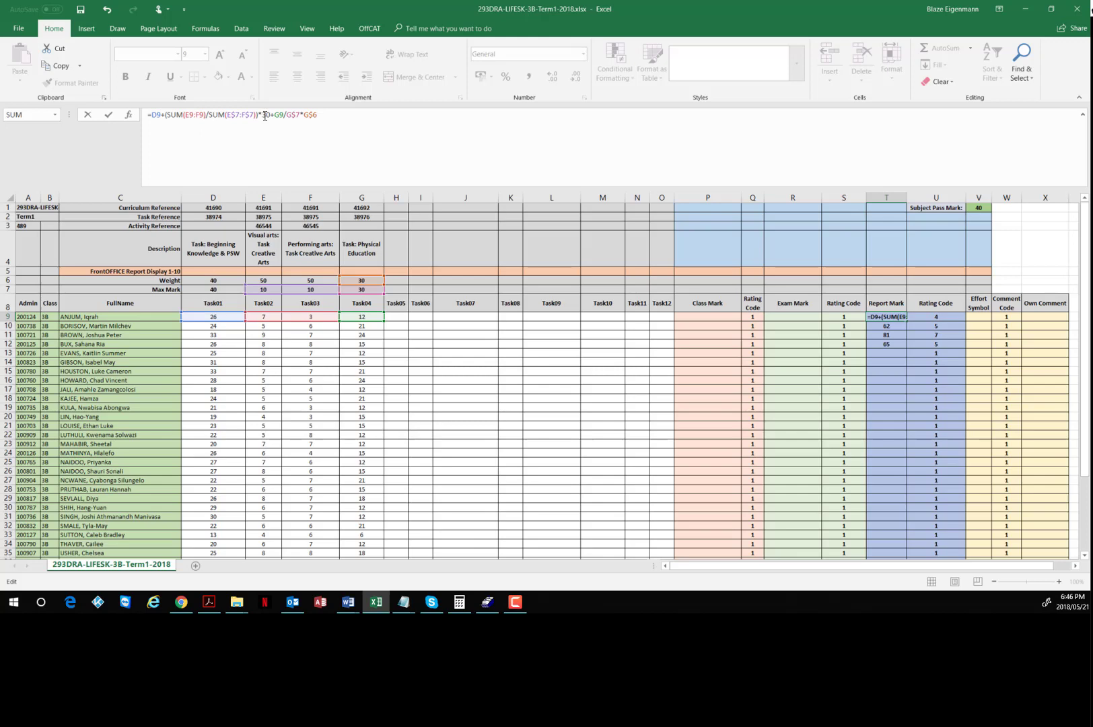
left_click(163, 115, "shift")
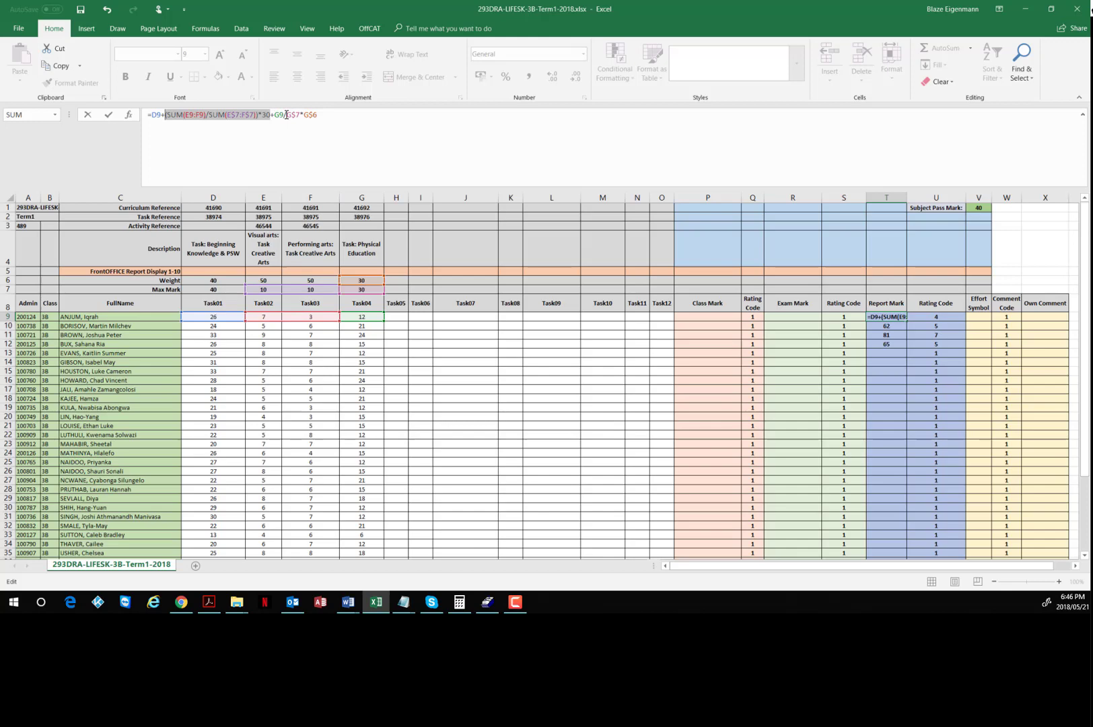
left_click_drag(283, 114, 323, 114)
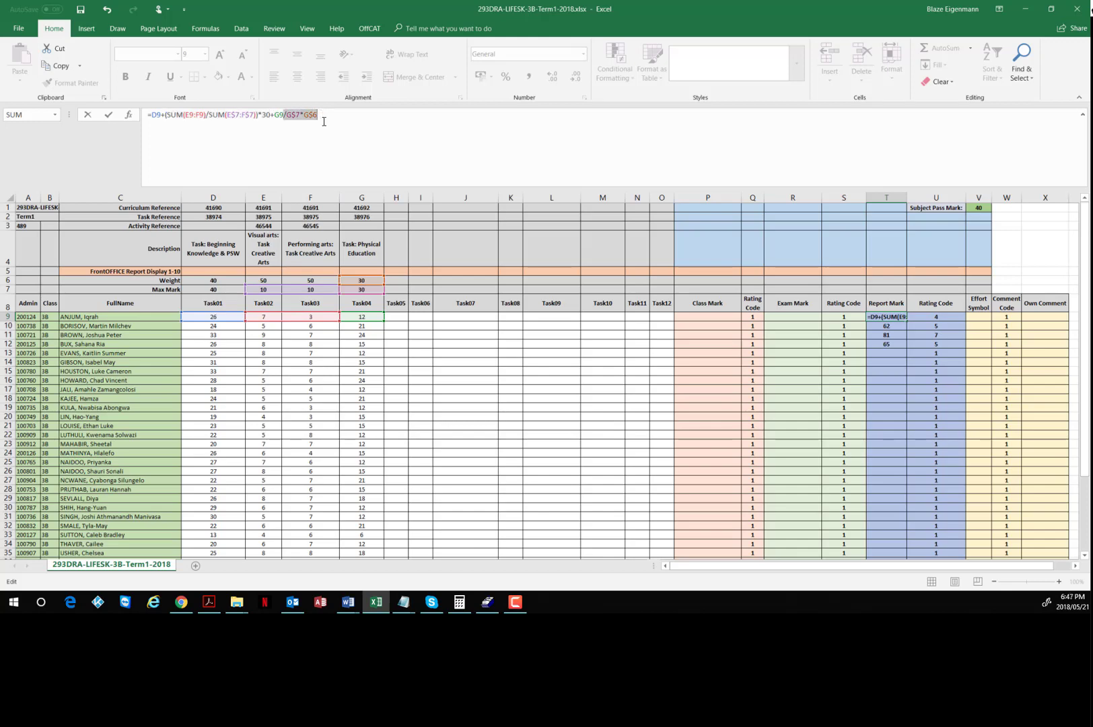
key("BackSpace")
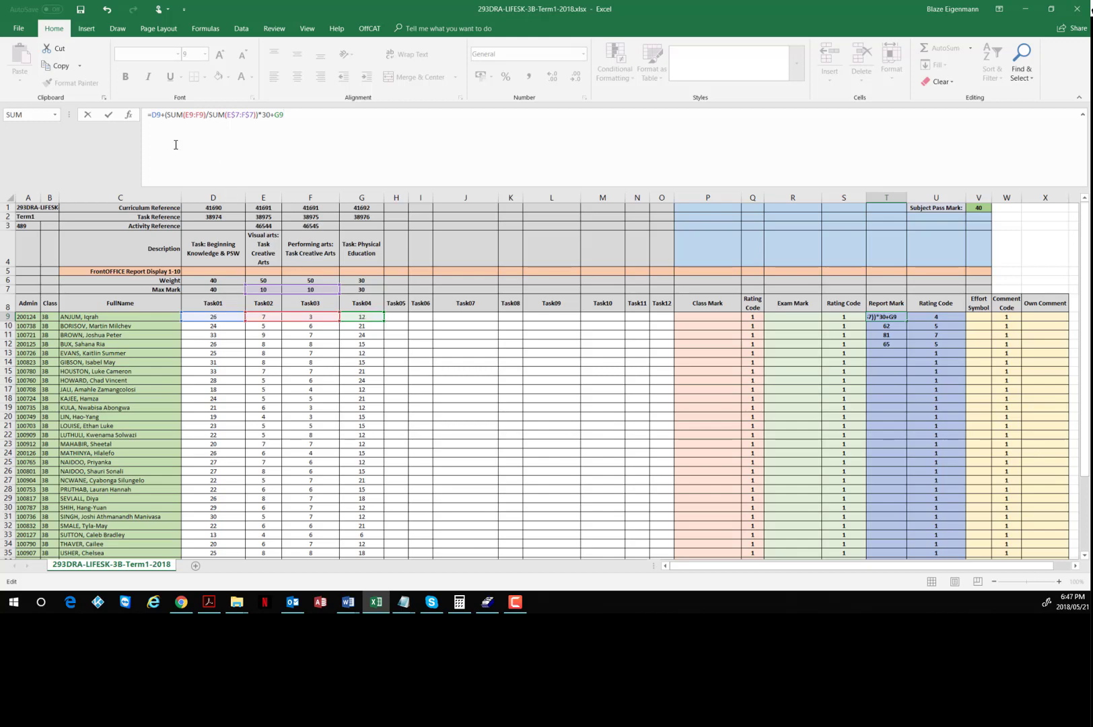
double_click(282, 115)
left_click_drag(270, 114, 165, 115)
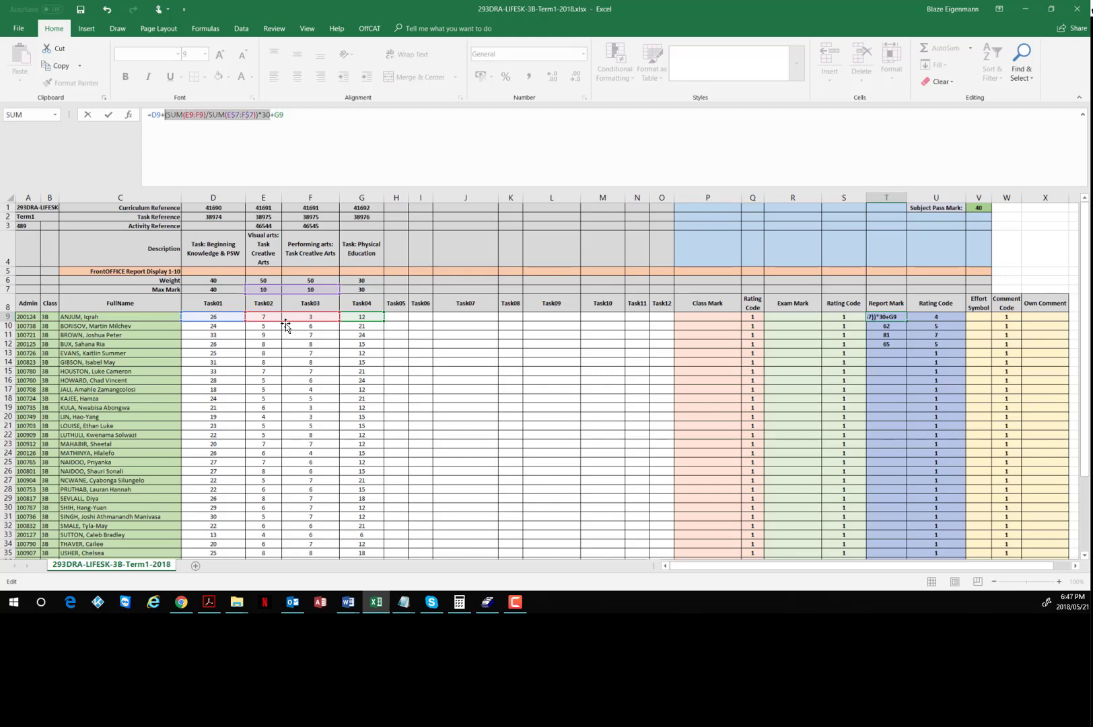
left_click(300, 120)
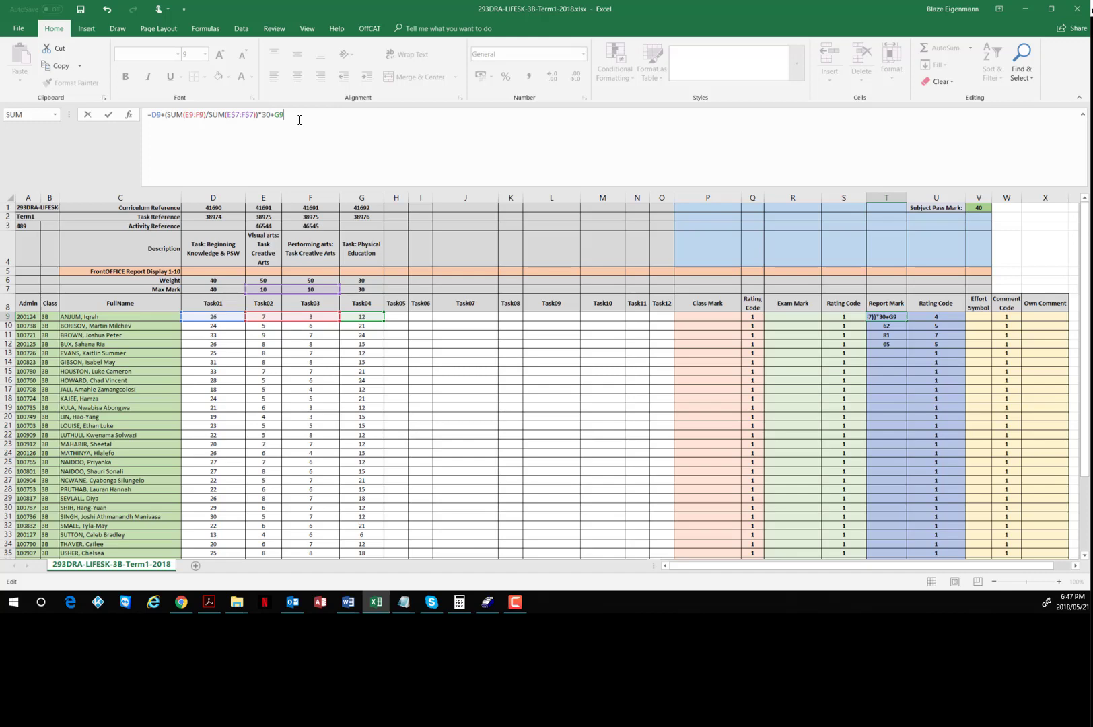
Commit T9's formula, copy it into T10:T12, and check 53, 62, 81, 65 against SA-SAMS.
key("Return")
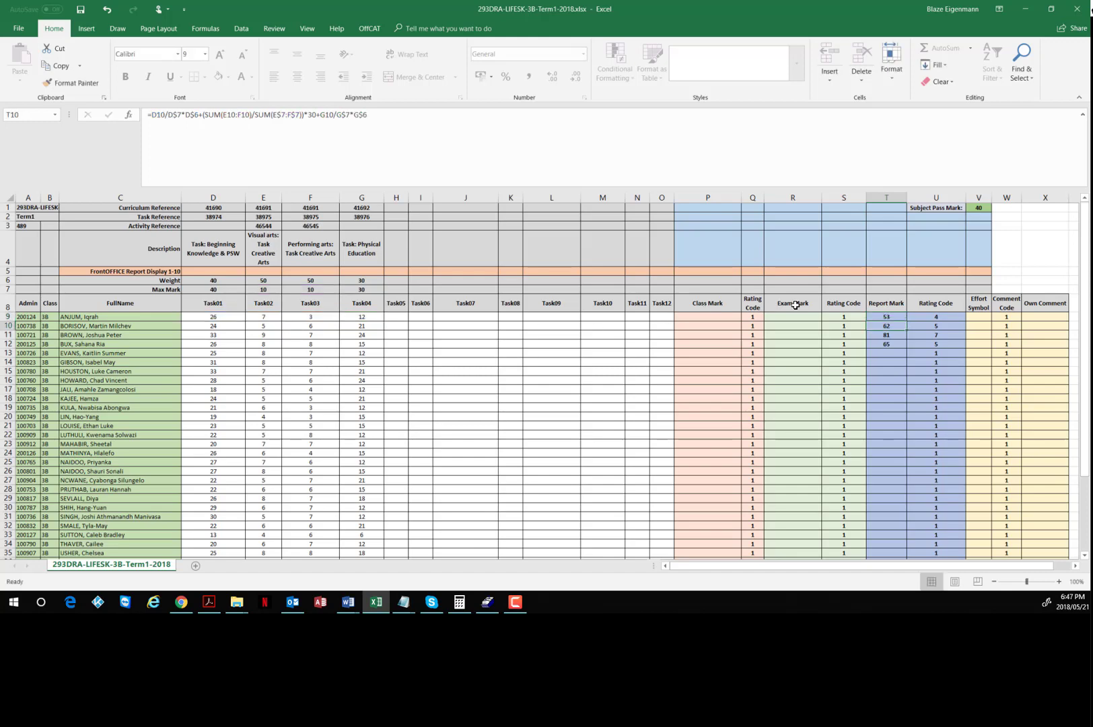
left_click(895, 316)
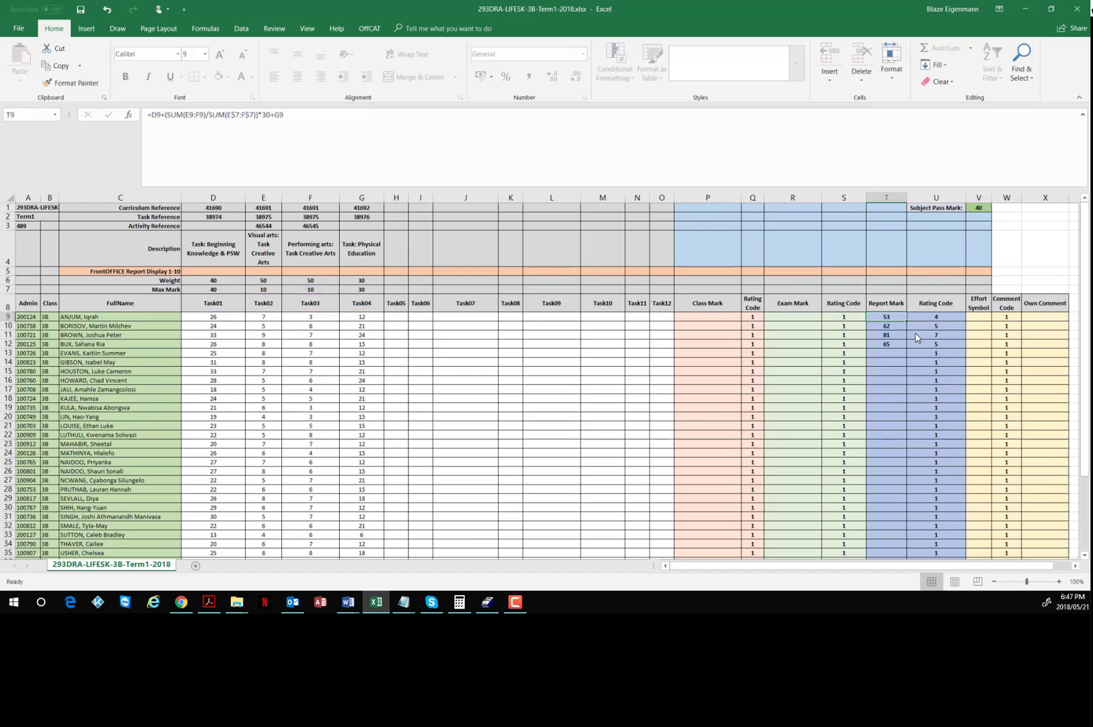
right_click(895, 317)
left_click(920, 337)
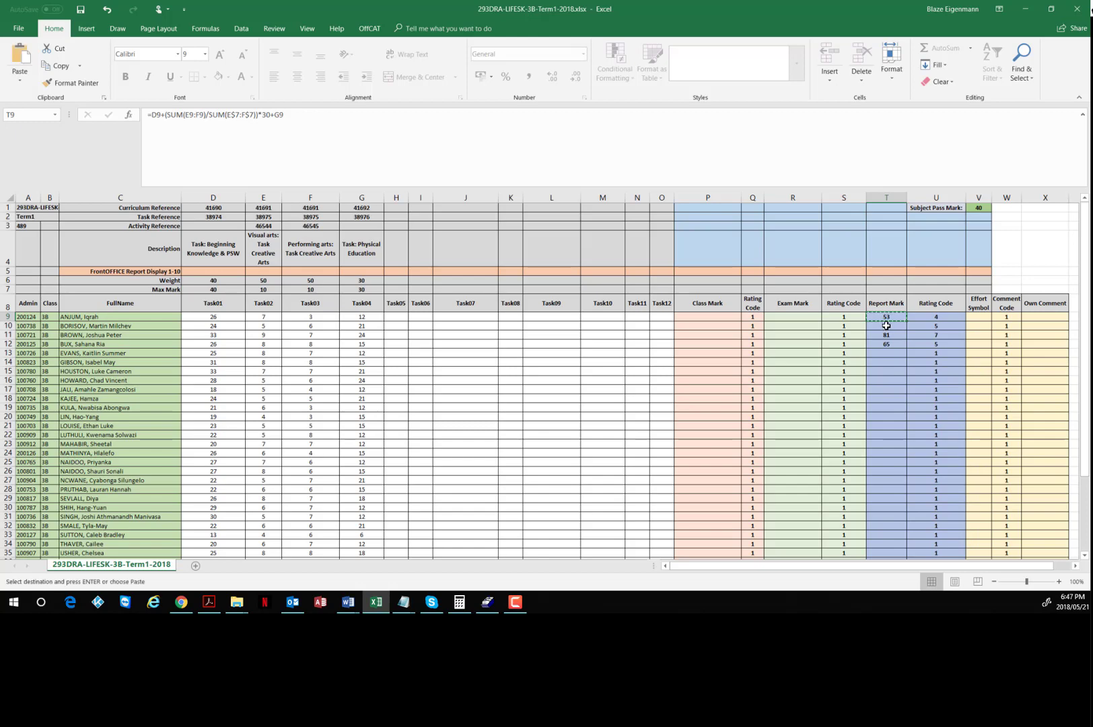
left_click_drag(886, 325, 885, 343)
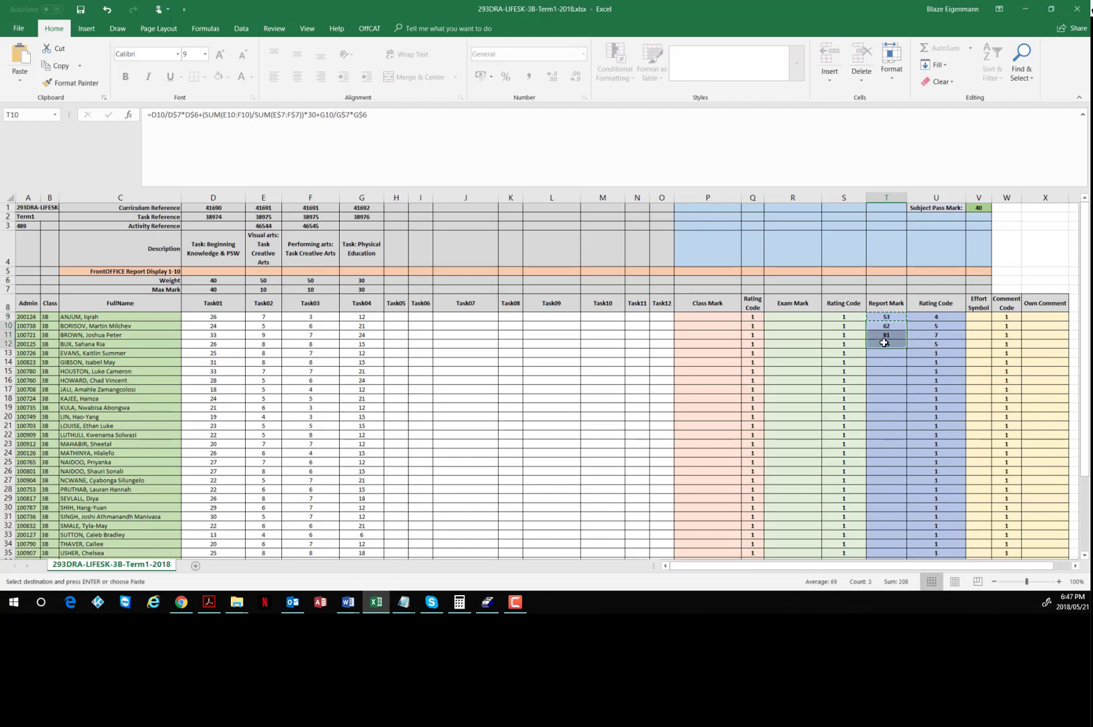
right_click(885, 343)
left_click(908, 389)
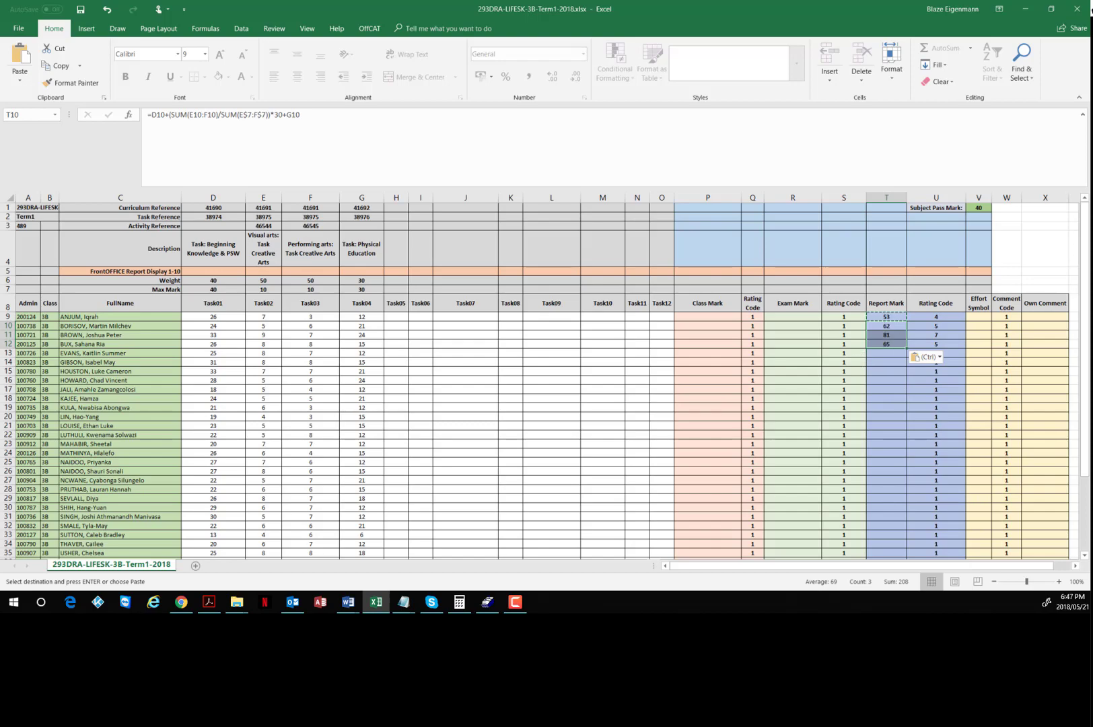
left_click_drag(1092, 67, 704, 108)
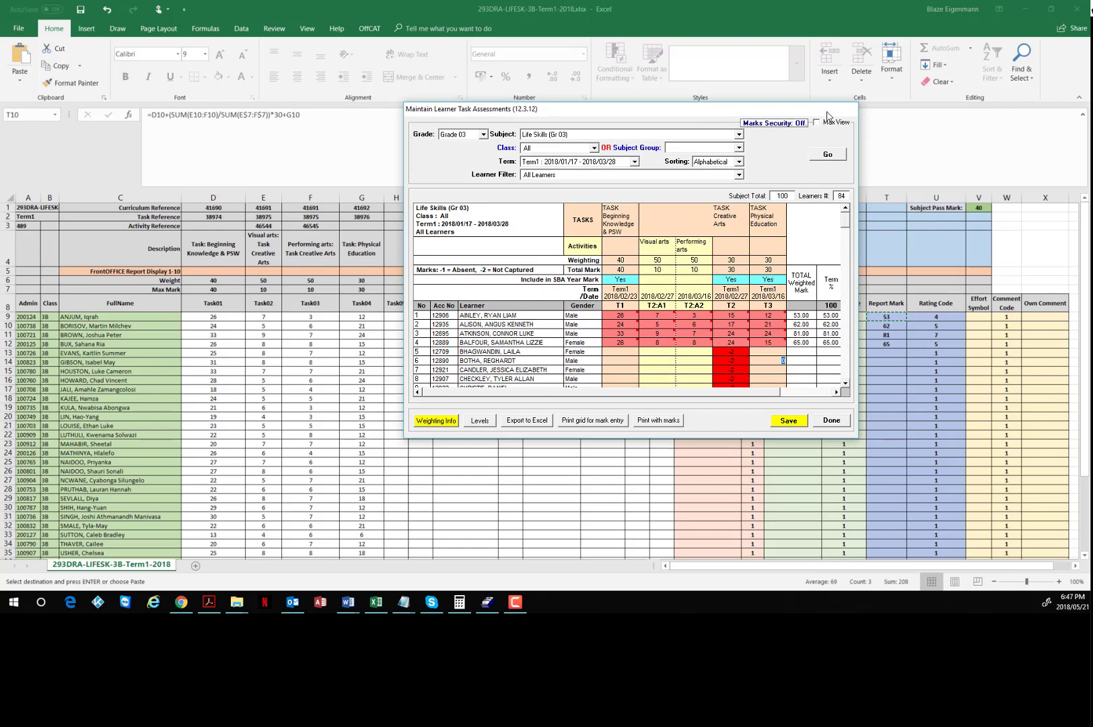
left_click(1023, 99)
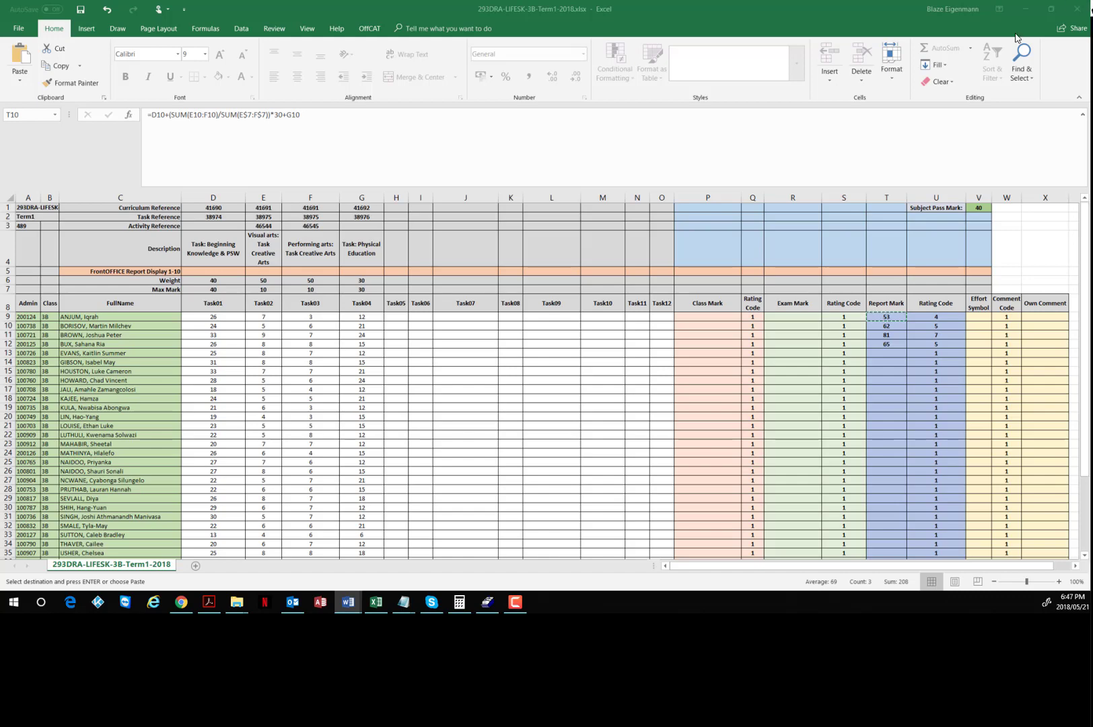
Bring the Word 2018Formulae document up maximized.
key("alt+Tab")
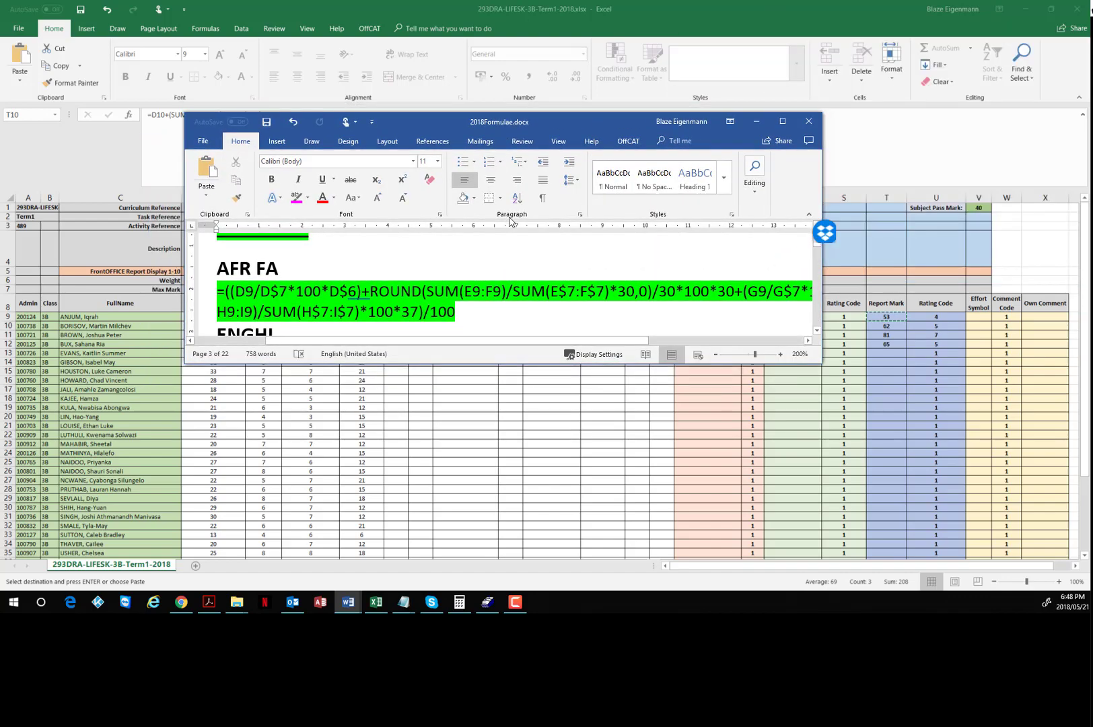
left_click(783, 121)
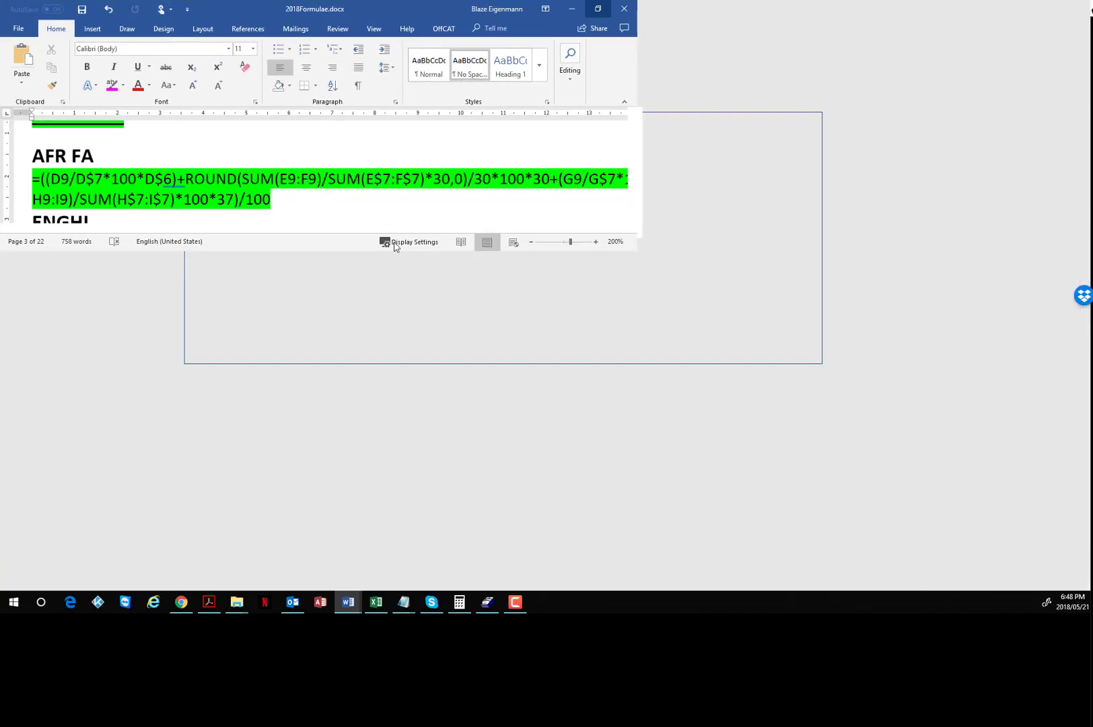
scroll(386, 249, "up", 3)
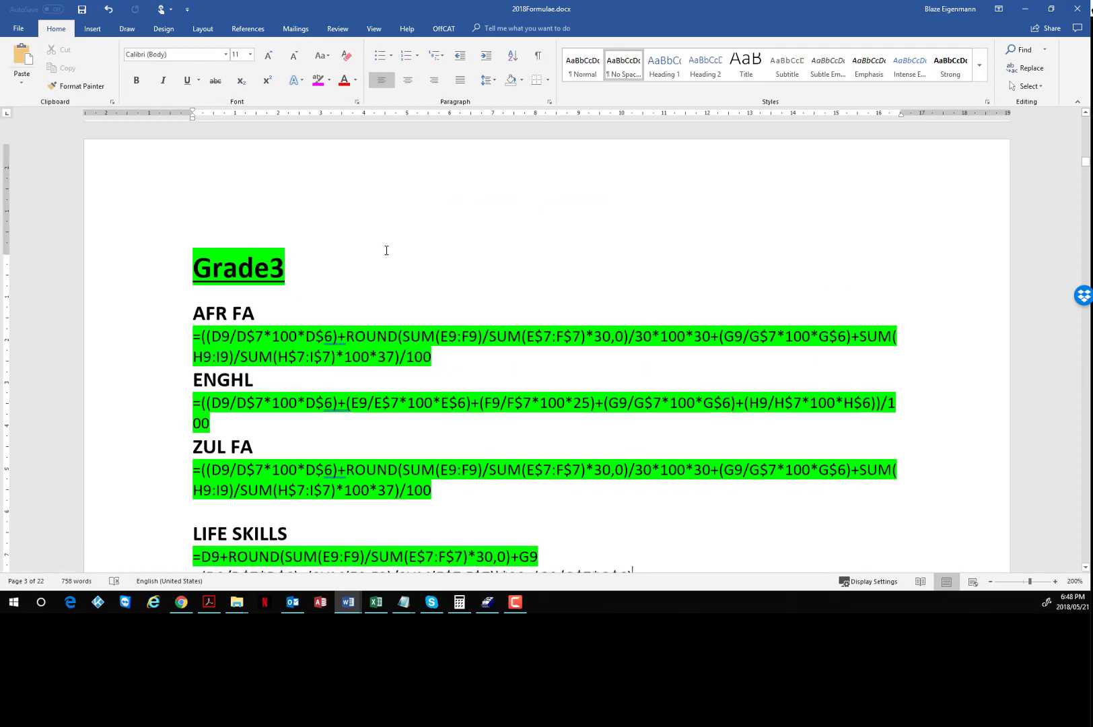
scroll(386, 251, "down", 5)
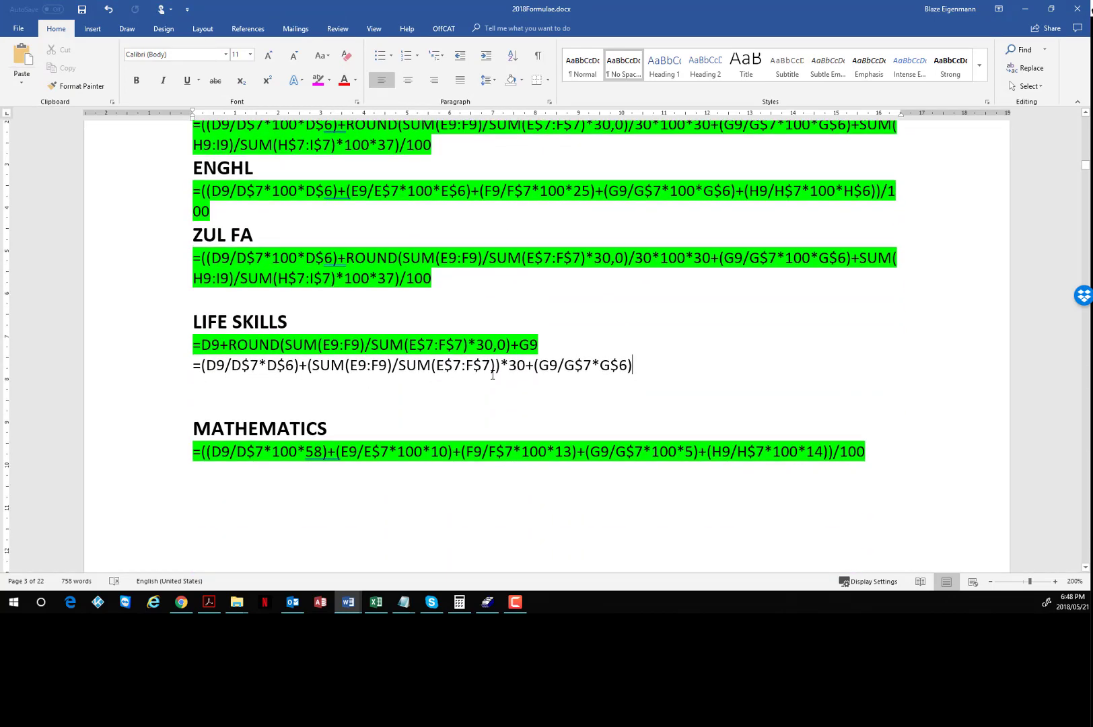
Recolour the Life Skills ROUND formula's highlight from green to magenta.
left_click_drag(587, 367, 201, 365)
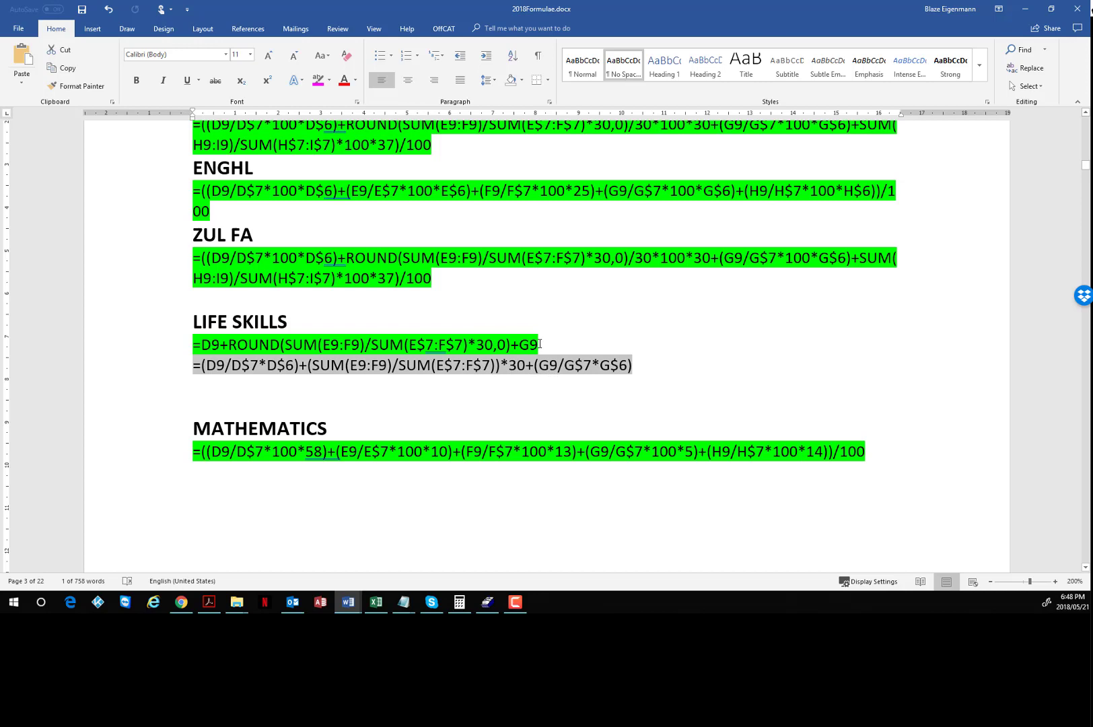
left_click_drag(539, 344, 194, 345)
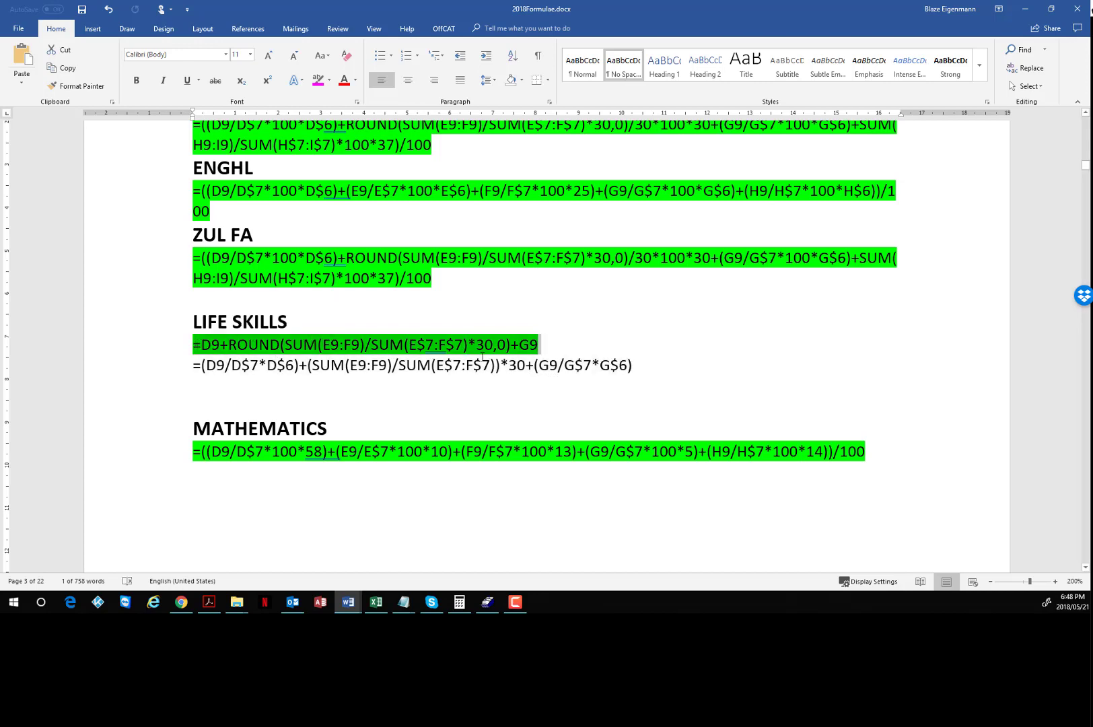
left_click(519, 364)
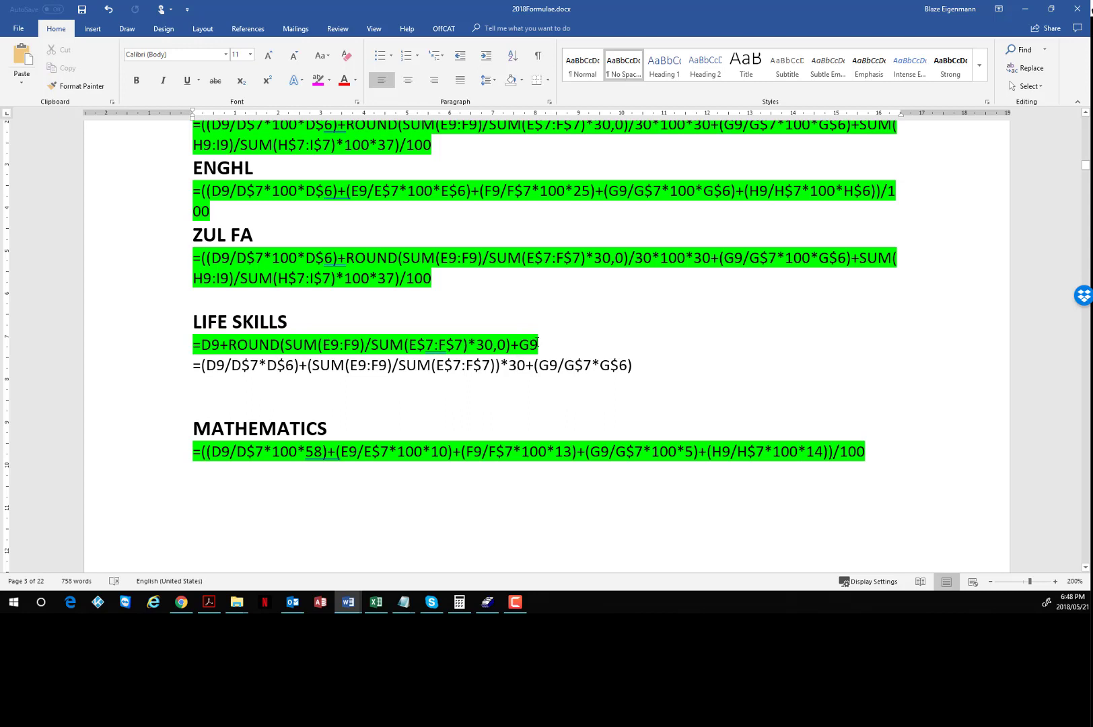
left_click_drag(537, 343, 172, 339)
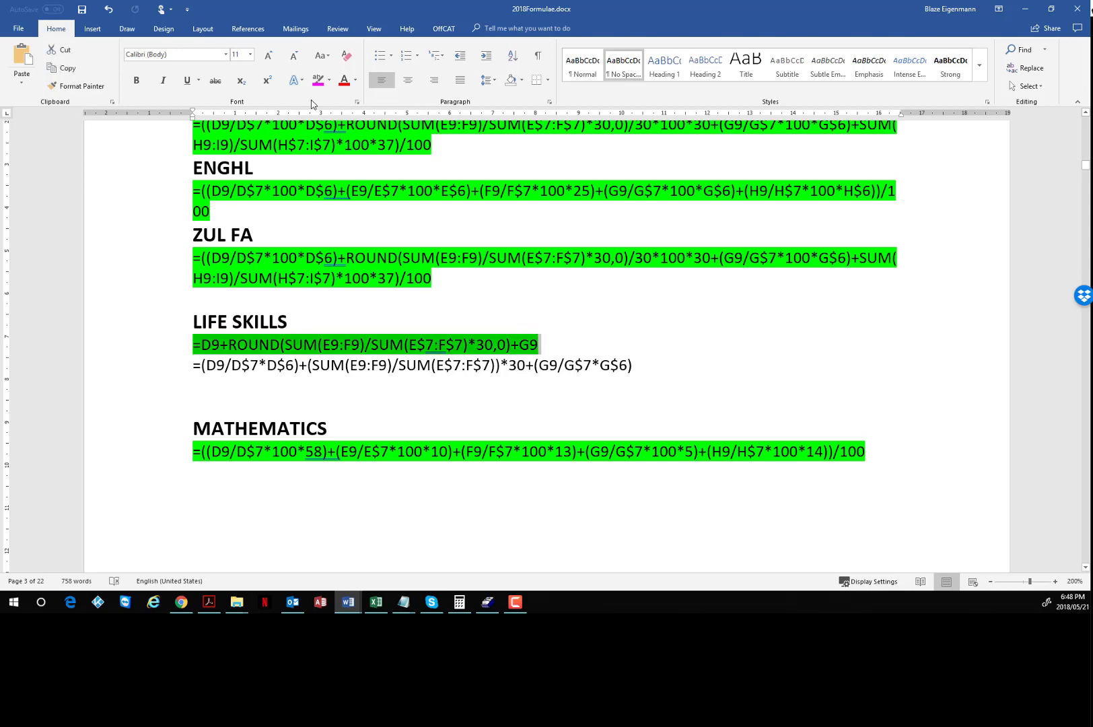
left_click(318, 80)
left_click(411, 284)
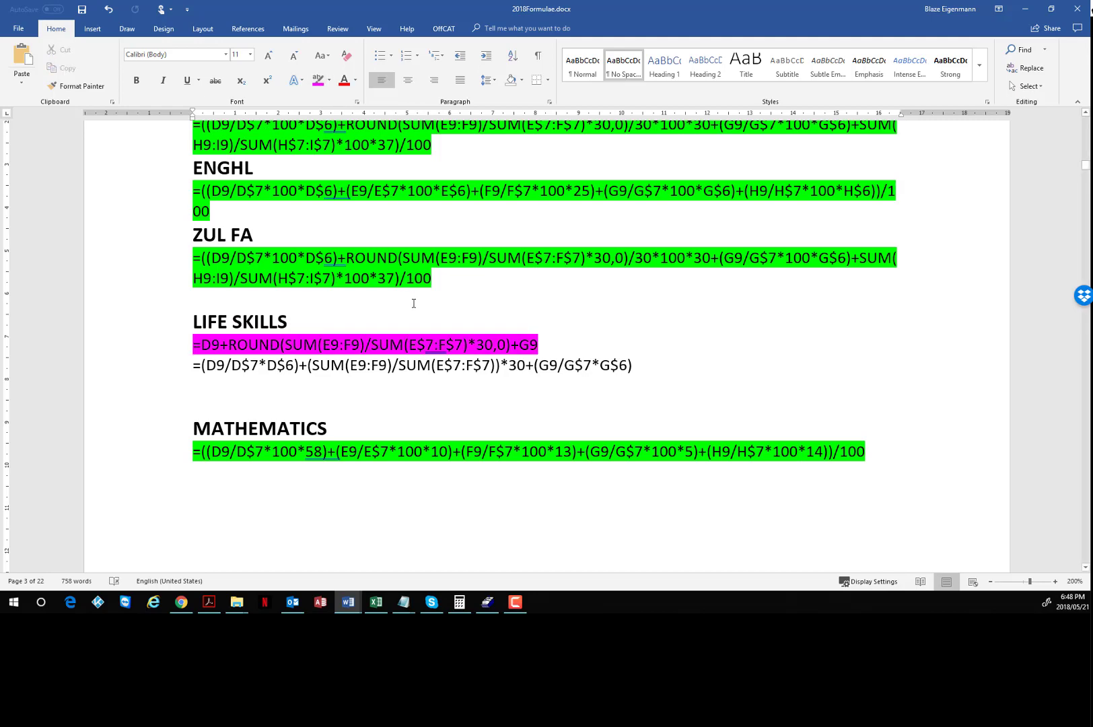
scroll(414, 304, "up", 4)
scroll(414, 304, "down", 5)
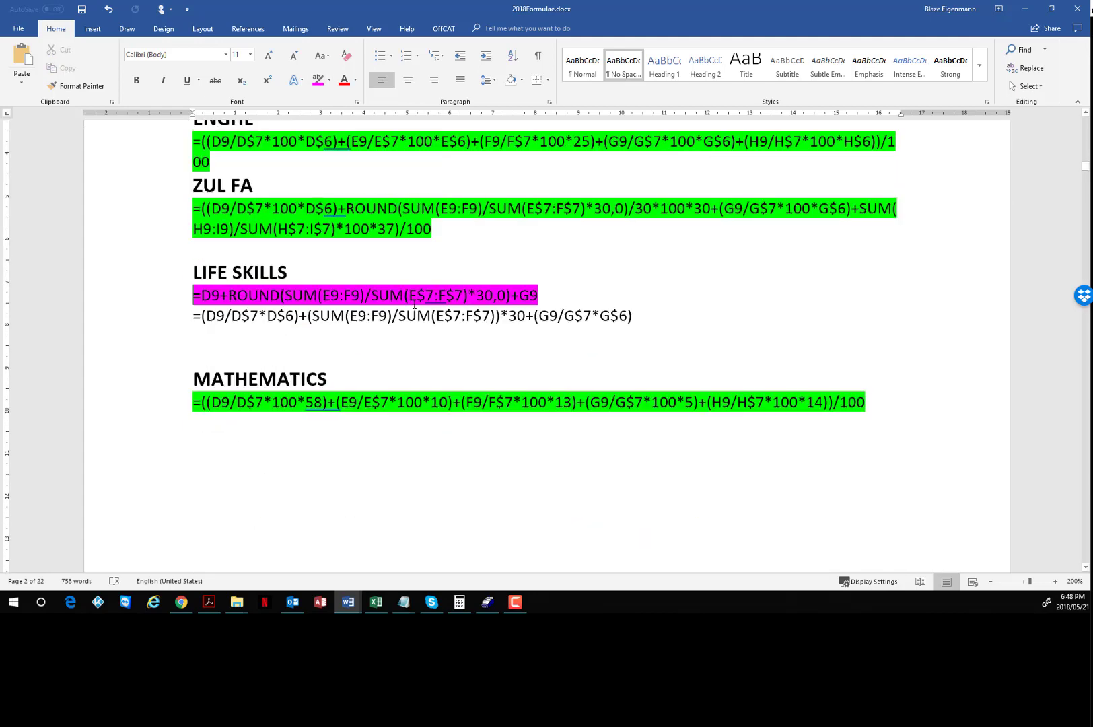
scroll(414, 304, "down", 1)
scroll(425, 305, "up", 1)
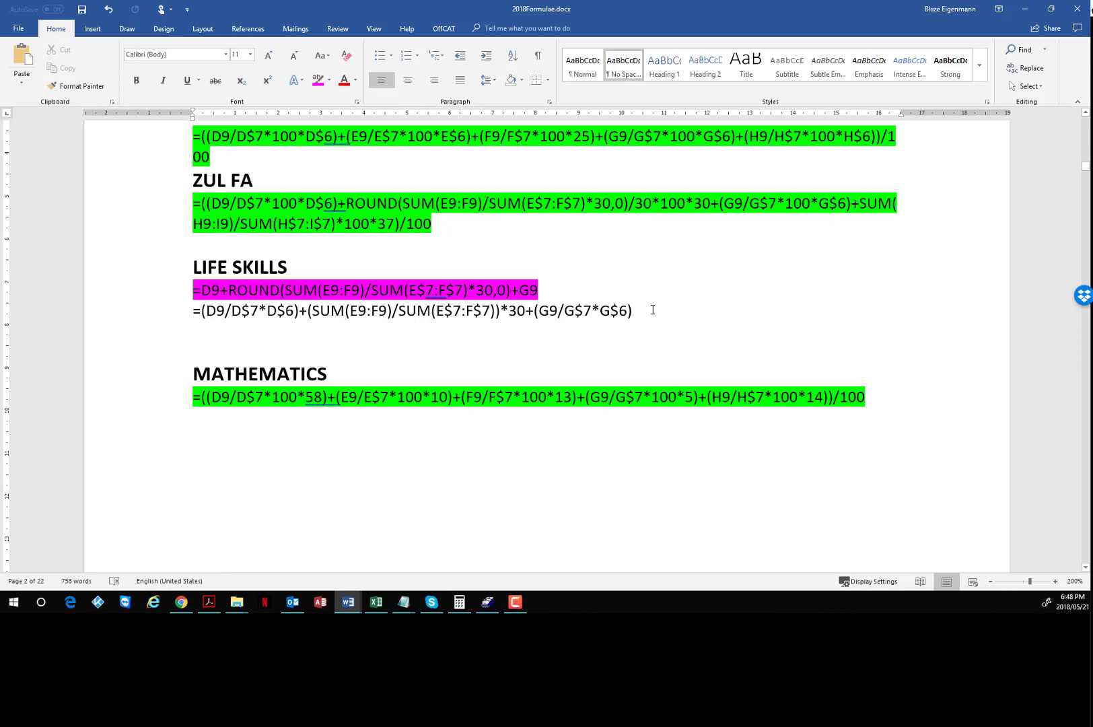